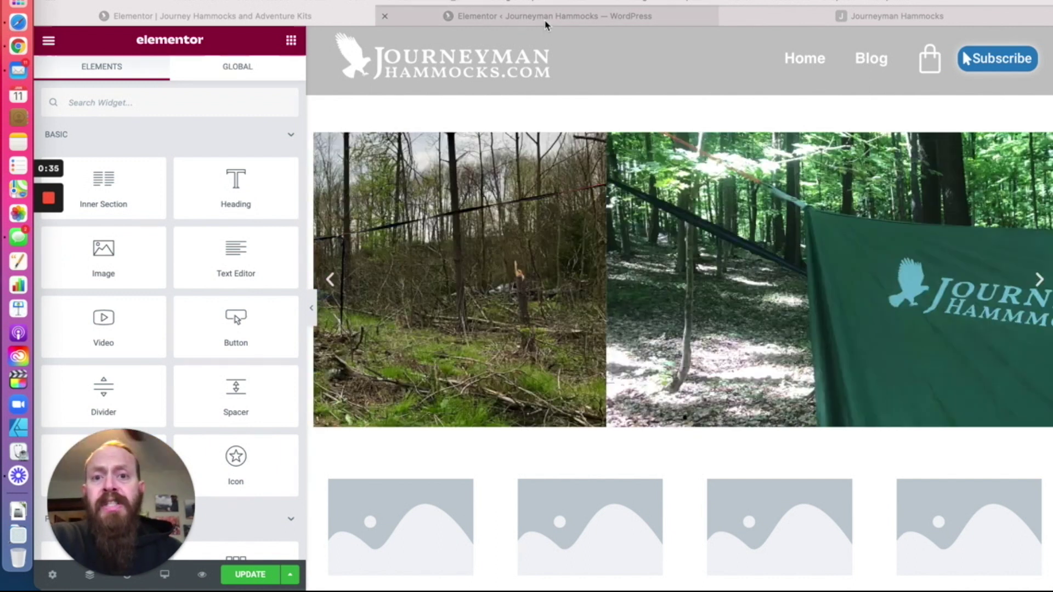
# Step: Review the WordPress Elementor general settings, including the options to disable default colors and fonts, and return to the page editor
pyautogui.click(547, 18)
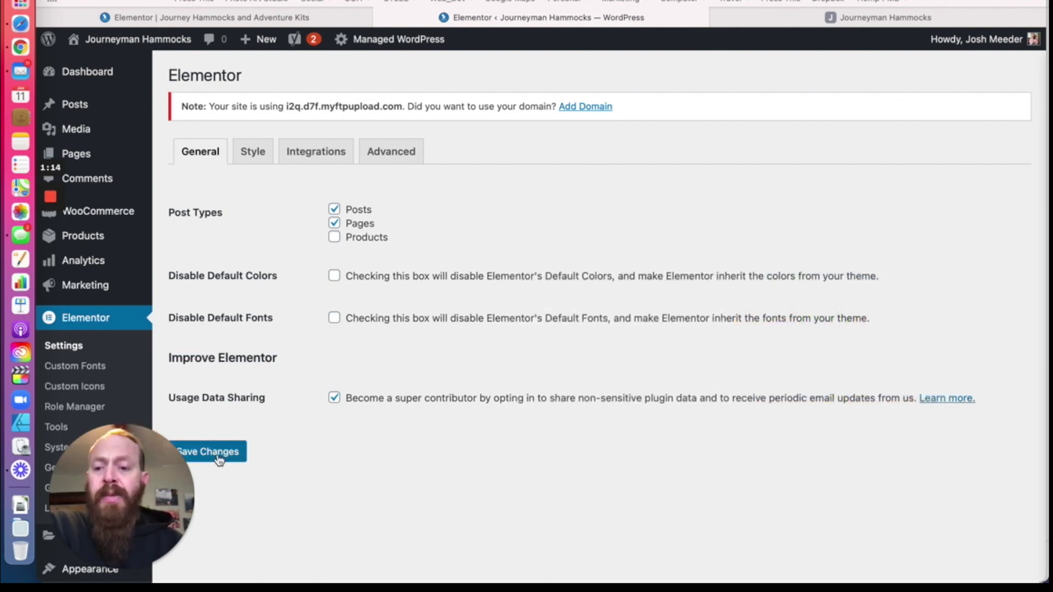
pyautogui.click(224, 17)
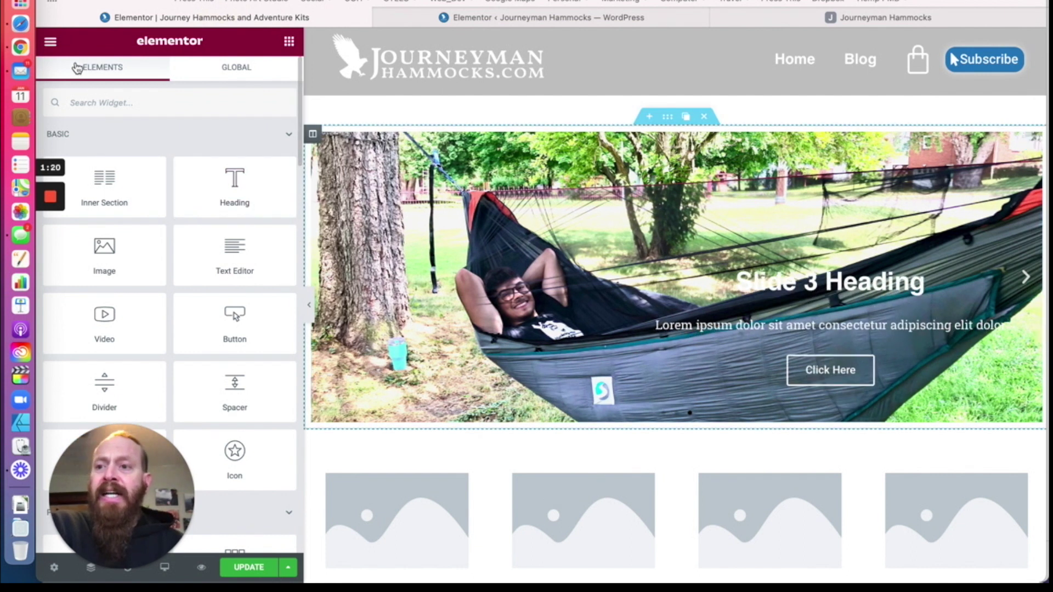
# Step: Open the global colors in Site Settings and inspect the Primary color's hex code
pyautogui.click(52, 43)
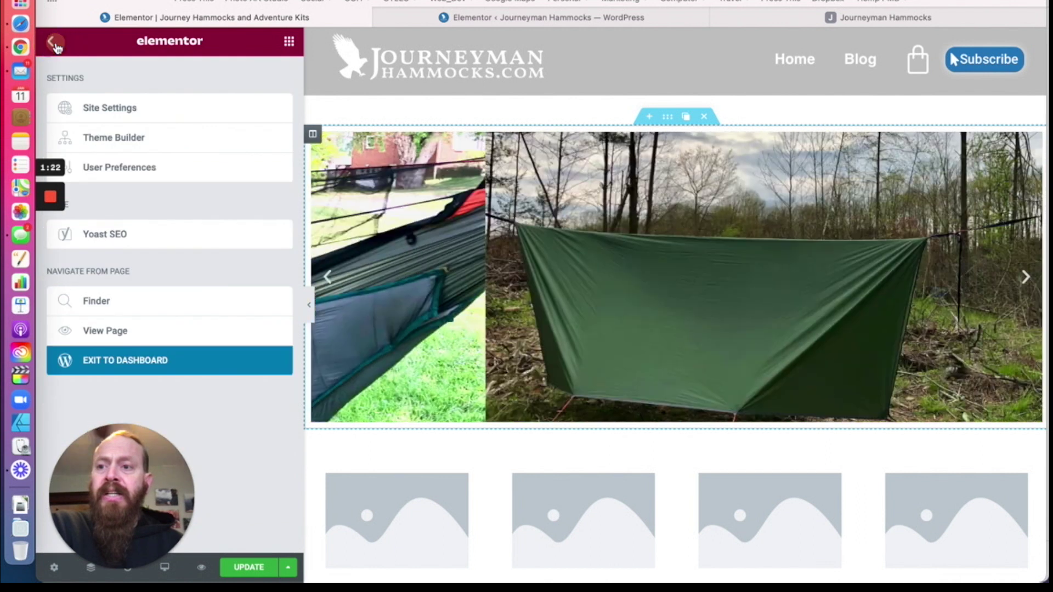
pyautogui.click(116, 109)
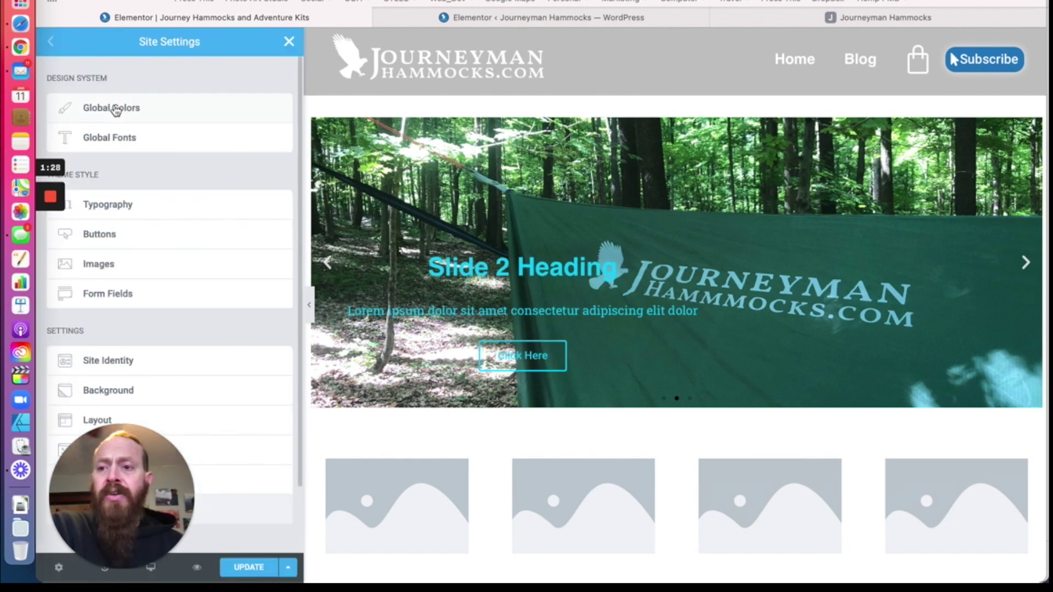
pyautogui.click(115, 108)
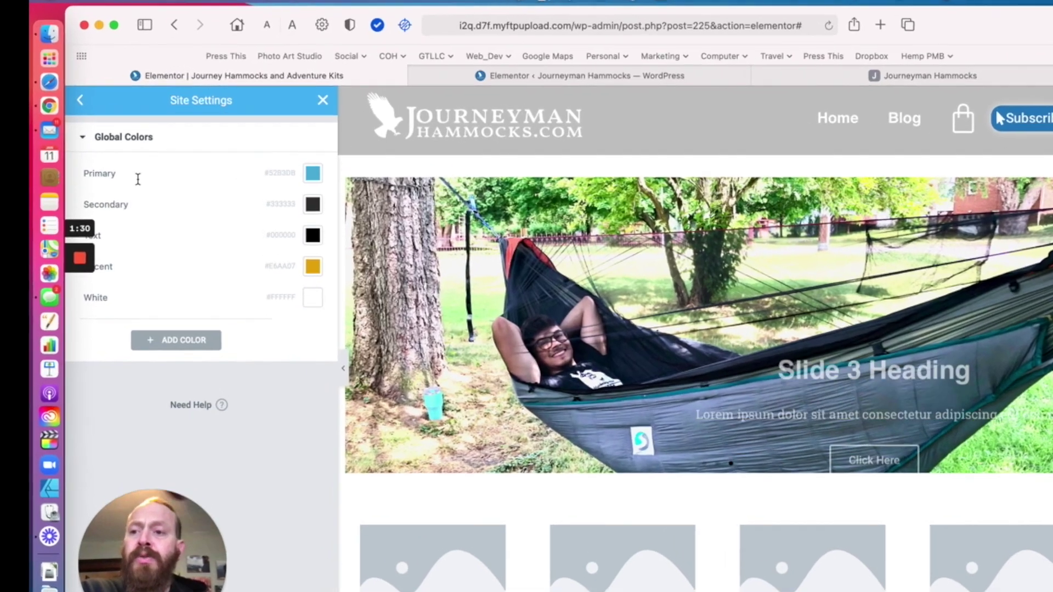
pyautogui.click(312, 174)
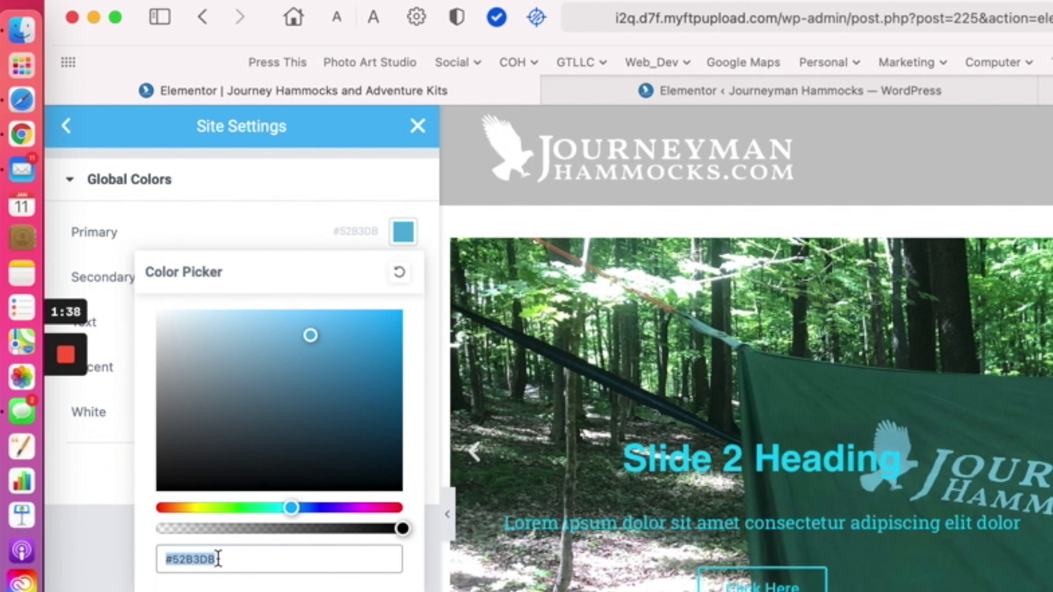
pyautogui.click(212, 236)
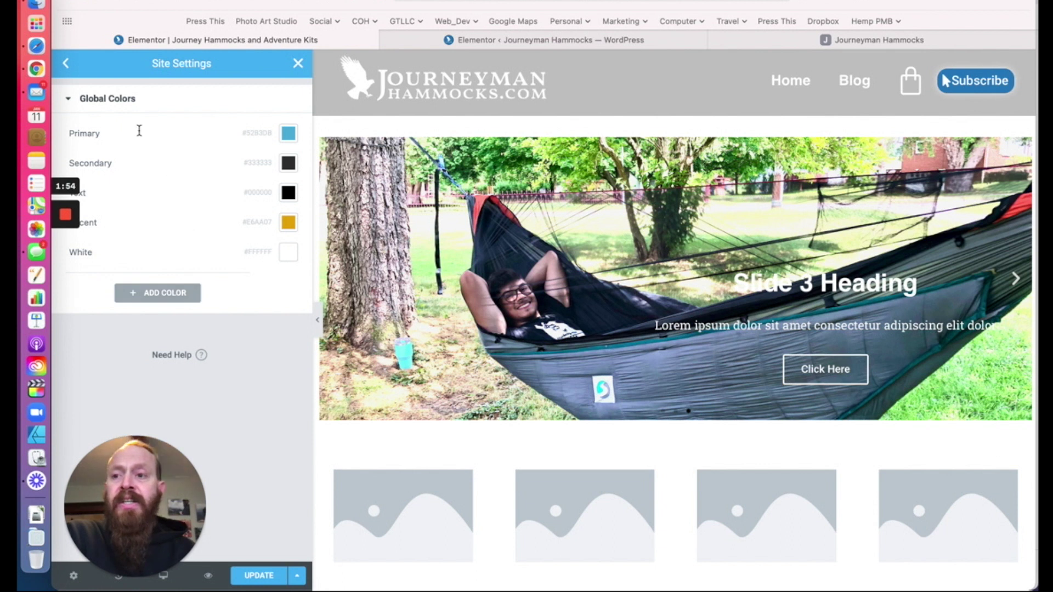
# Step: Set the Primary global font's family to Vollkorn
pyautogui.click(65, 65)
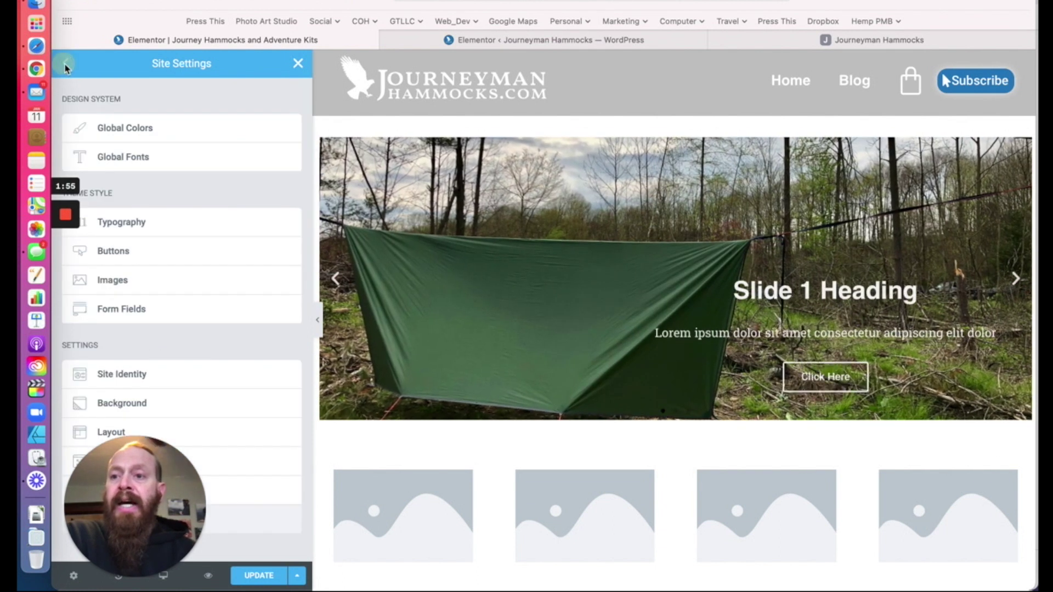
pyautogui.click(133, 160)
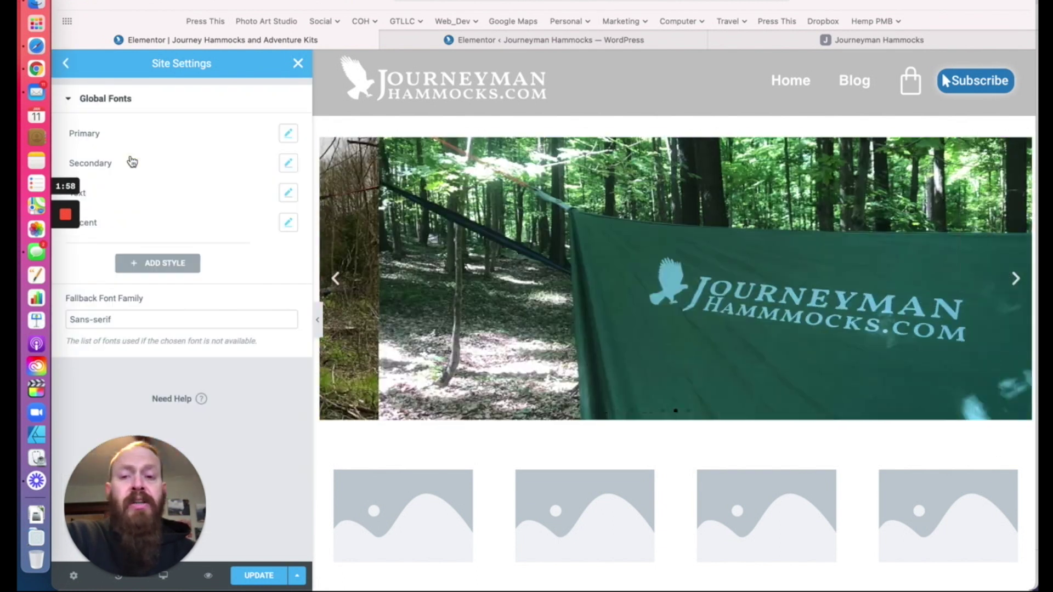
pyautogui.click(289, 133)
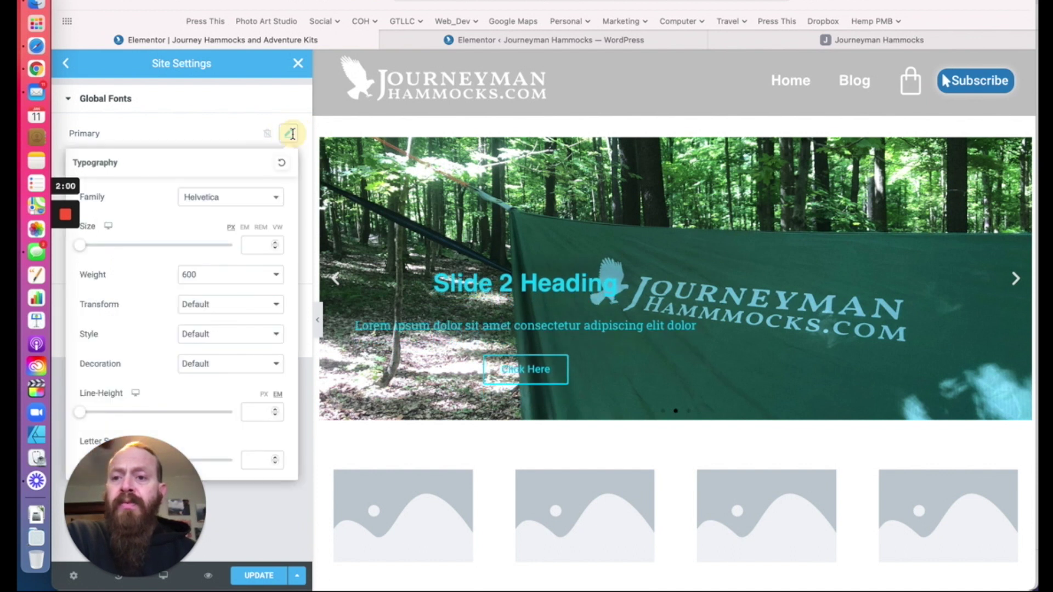
pyautogui.click(242, 201)
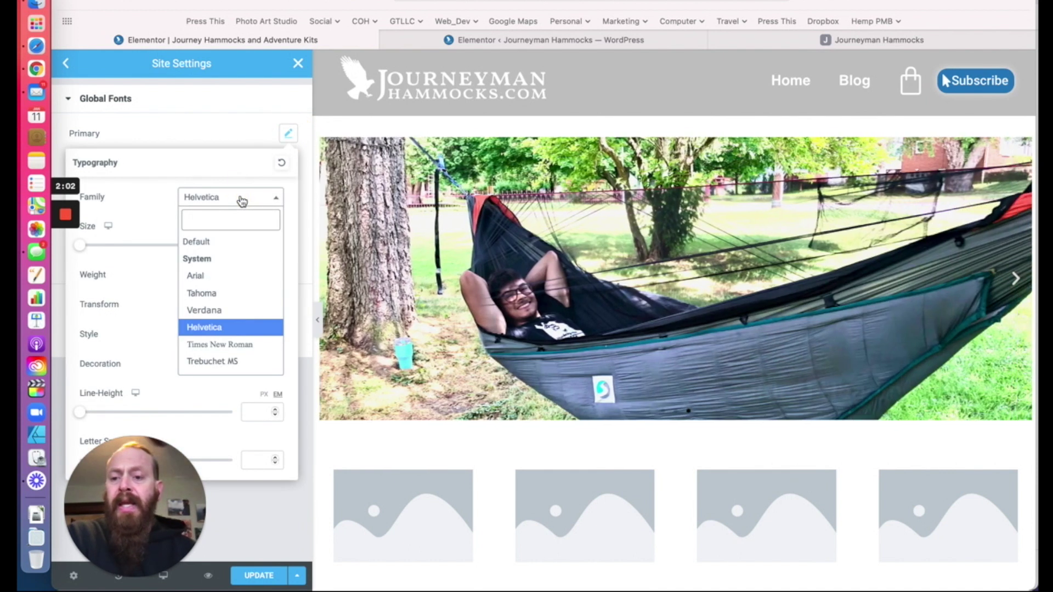
pyautogui.write('vo')
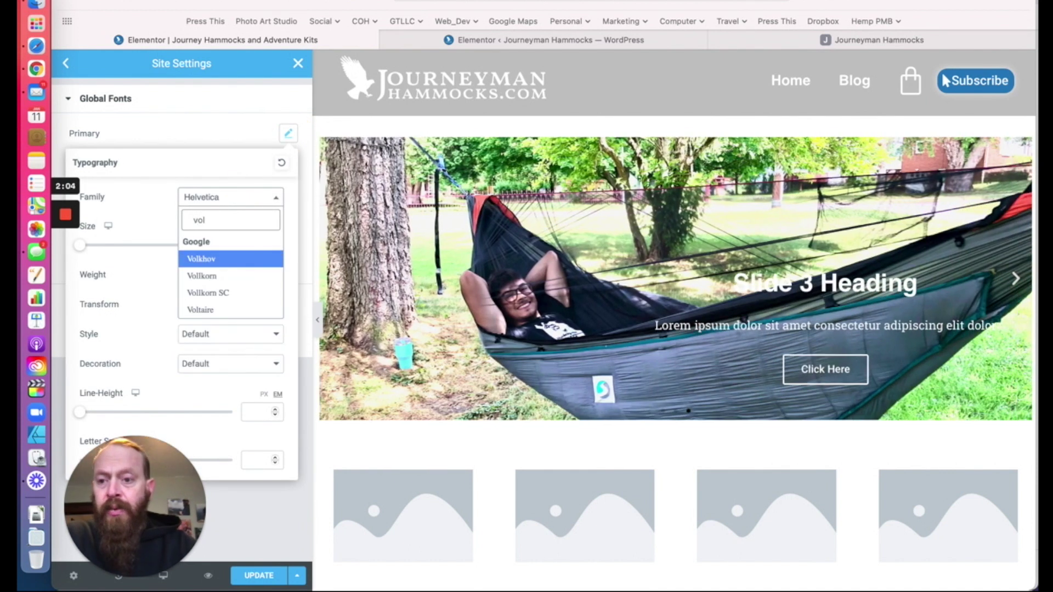
pyautogui.write('l')
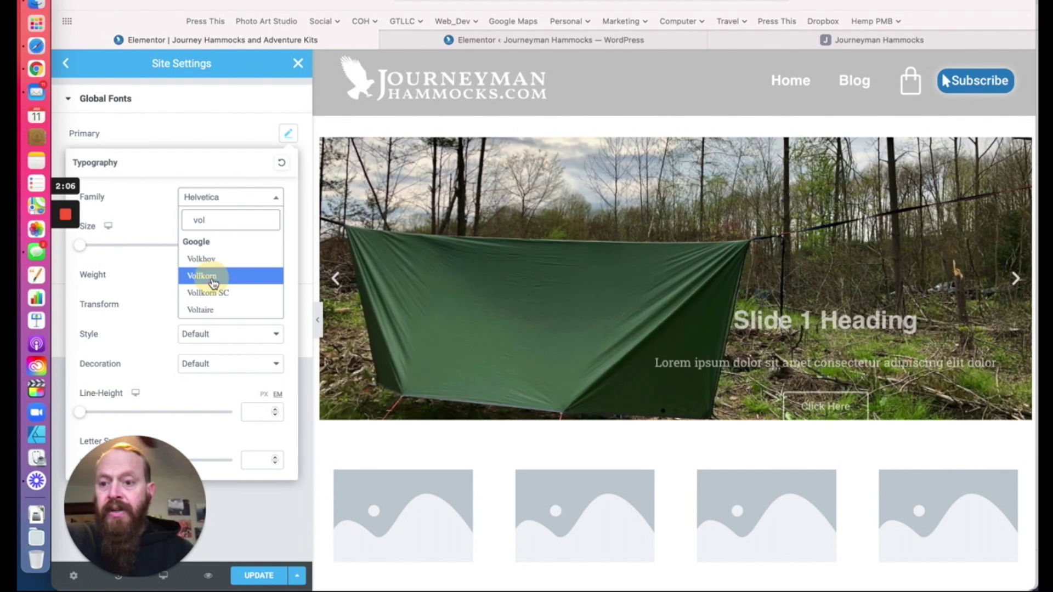
pyautogui.click(222, 277)
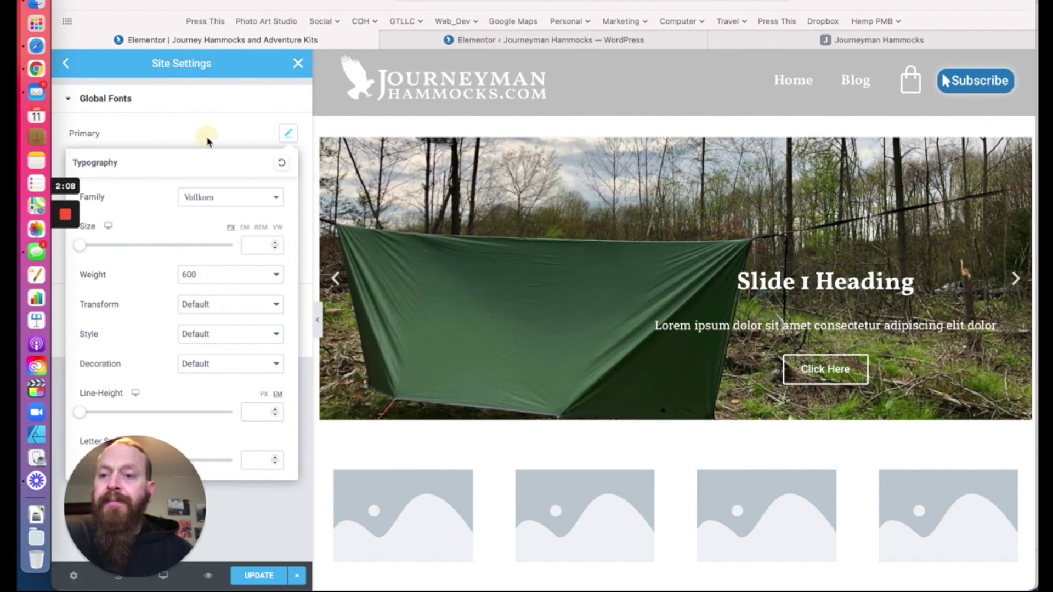
# Step: Set the Primary global font's size to 15 px and check its text transform options
pyautogui.click(288, 133)
pyautogui.click(288, 133)
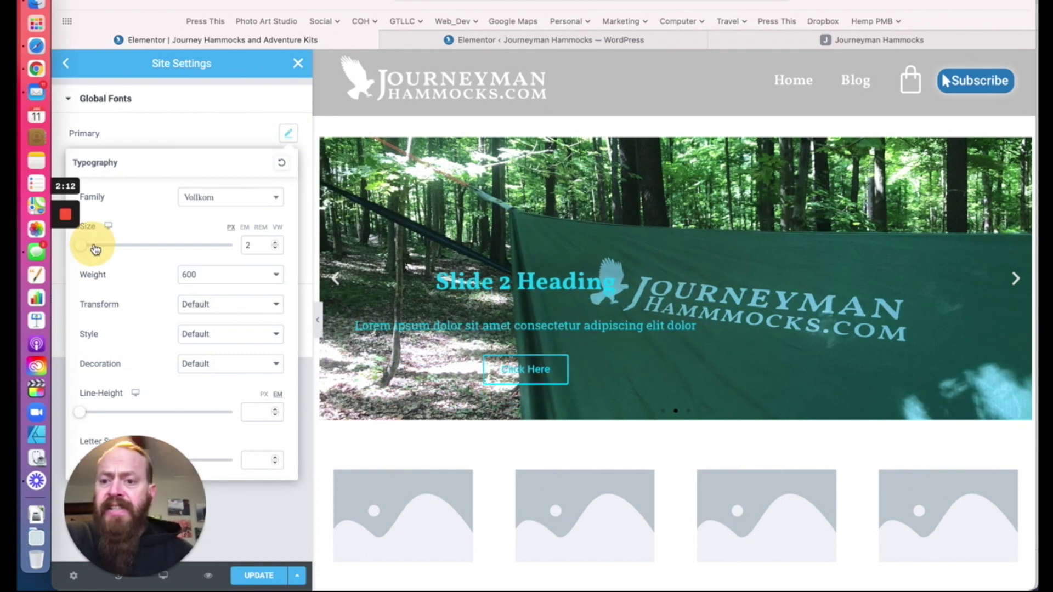
pyautogui.moveTo(110, 247); pyautogui.dragTo(101, 249)
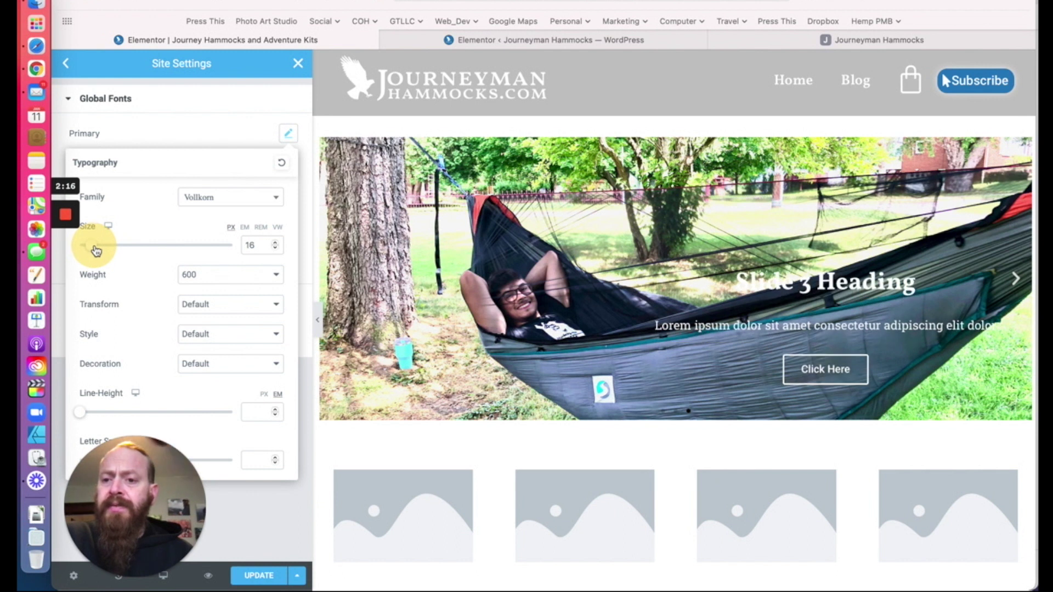
pyautogui.moveTo(95, 251); pyautogui.dragTo(96, 250)
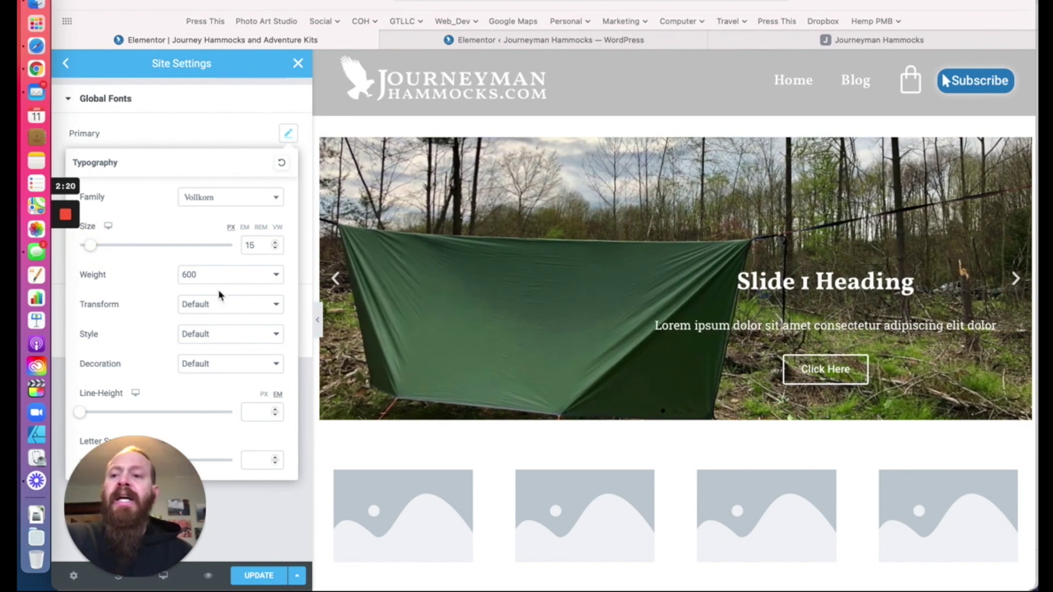
pyautogui.click(227, 305)
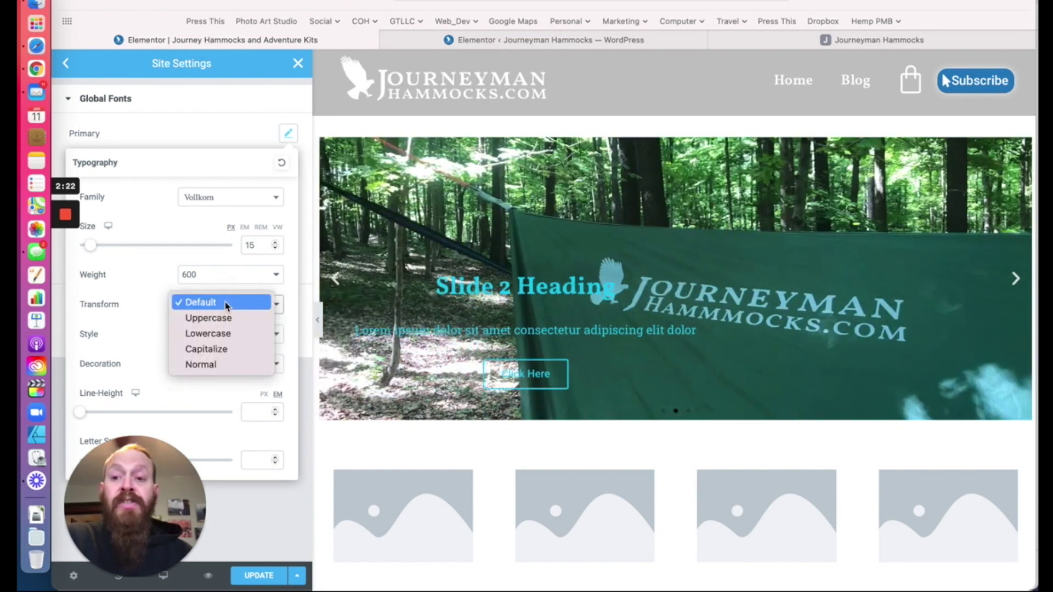
pyautogui.click(156, 286)
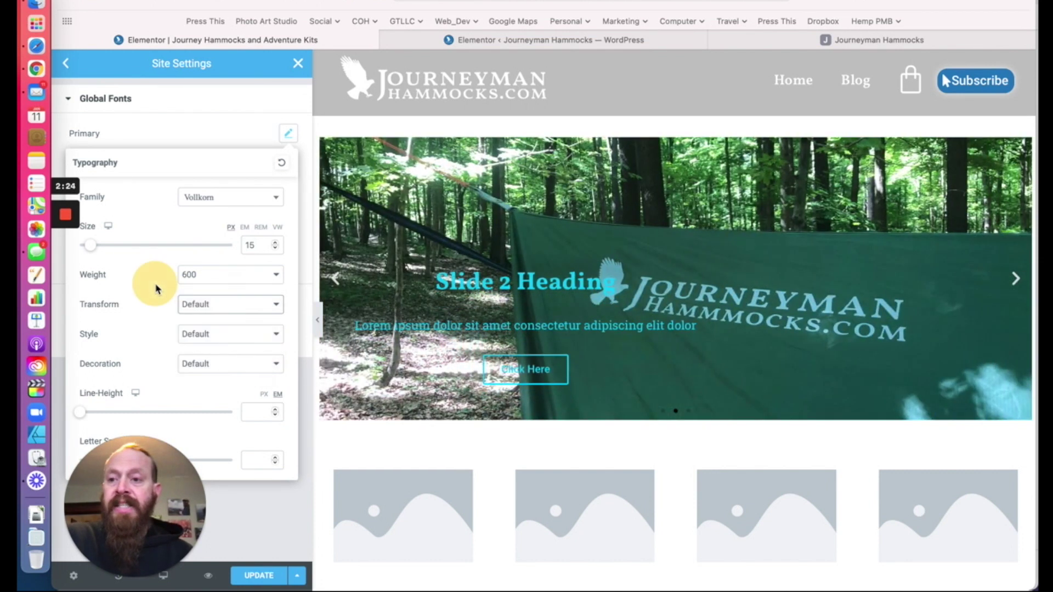
pyautogui.click(163, 132)
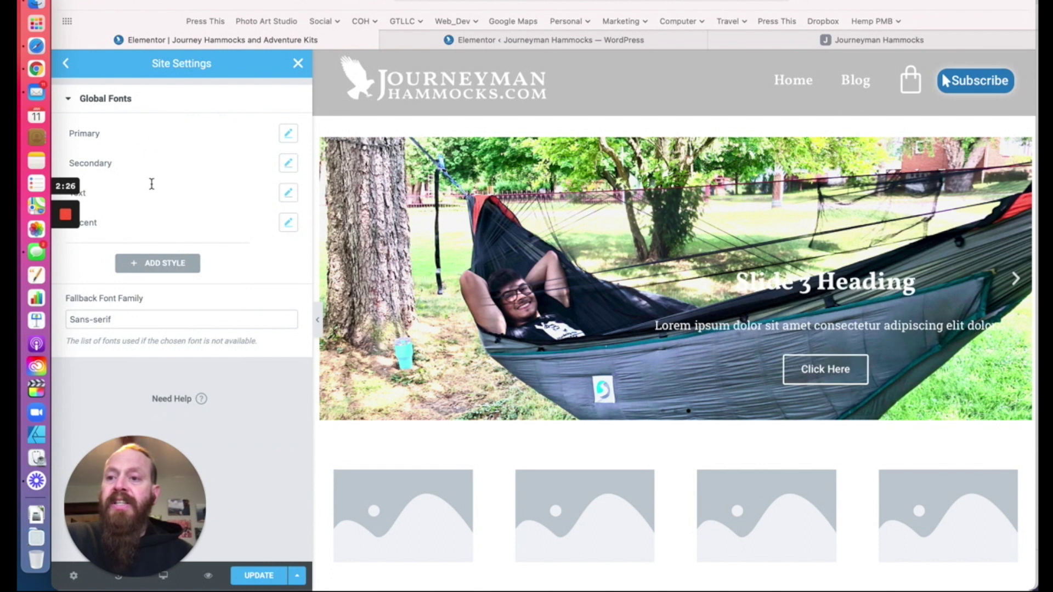
# Step: Try Rock Salt and Gravitas One as the Secondary global font's family
pyautogui.click(286, 165)
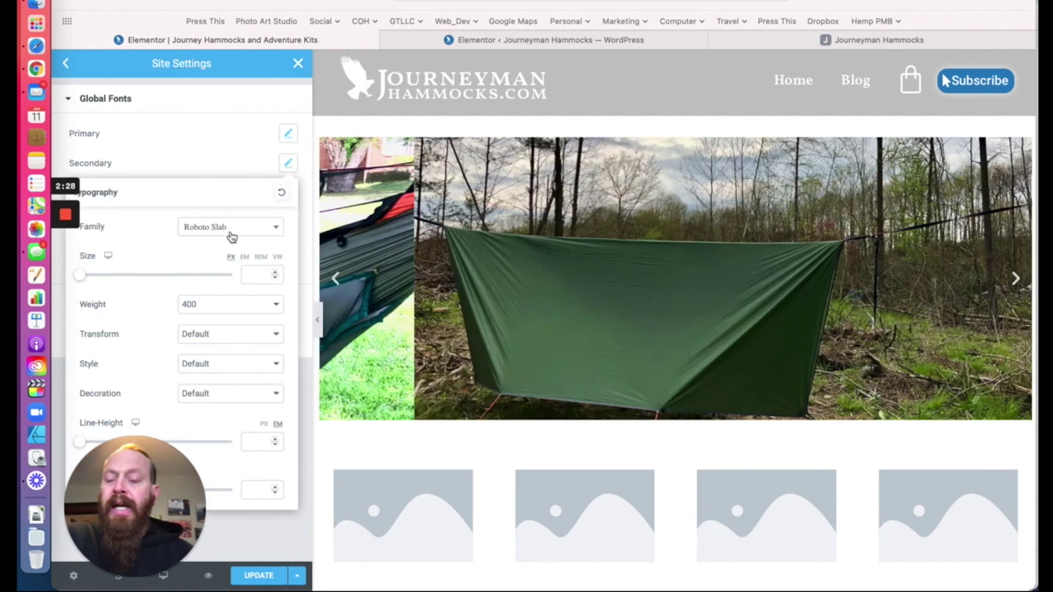
pyautogui.click(233, 231)
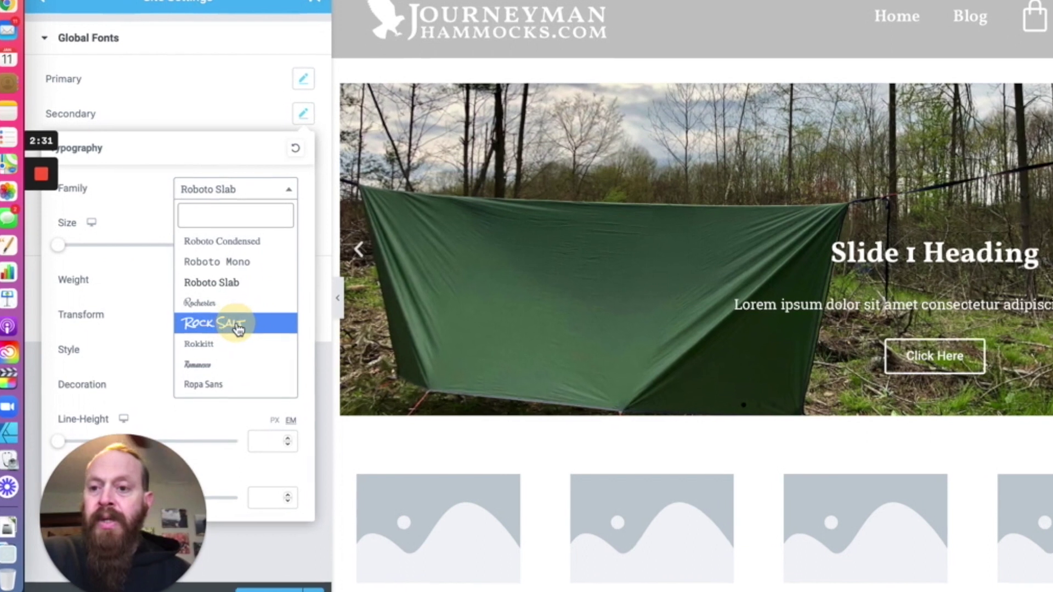
pyautogui.click(230, 342)
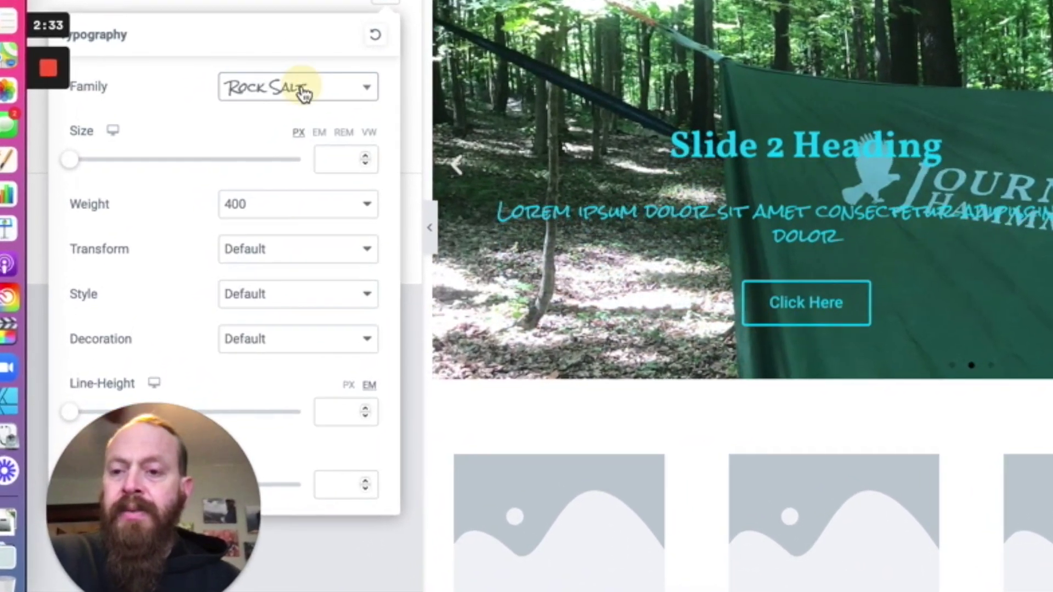
pyautogui.click(252, 168)
pyautogui.scroll(20, 310, 132)
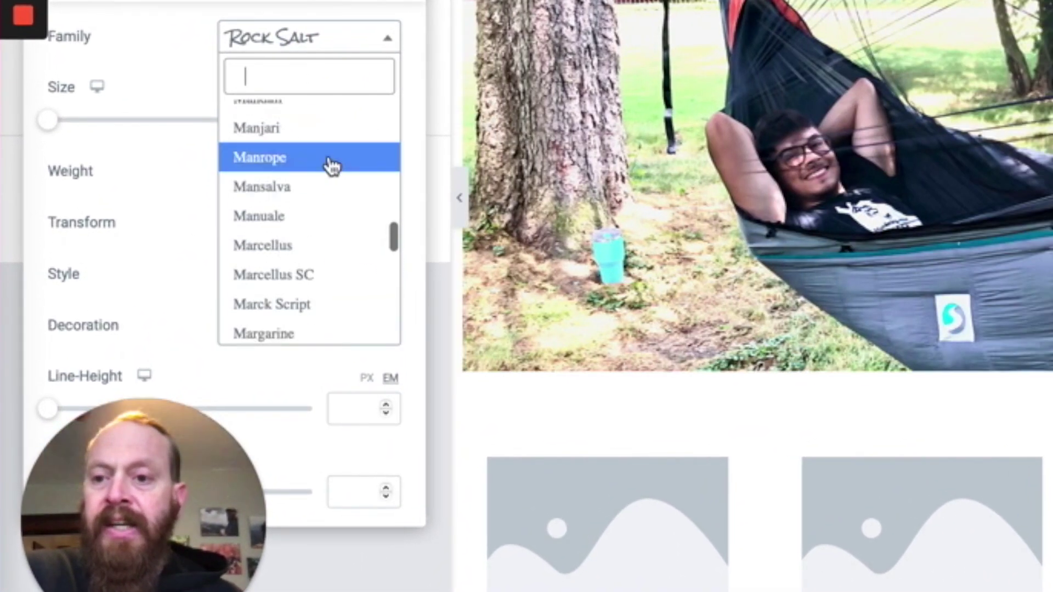
pyautogui.scroll(20, 331, 166)
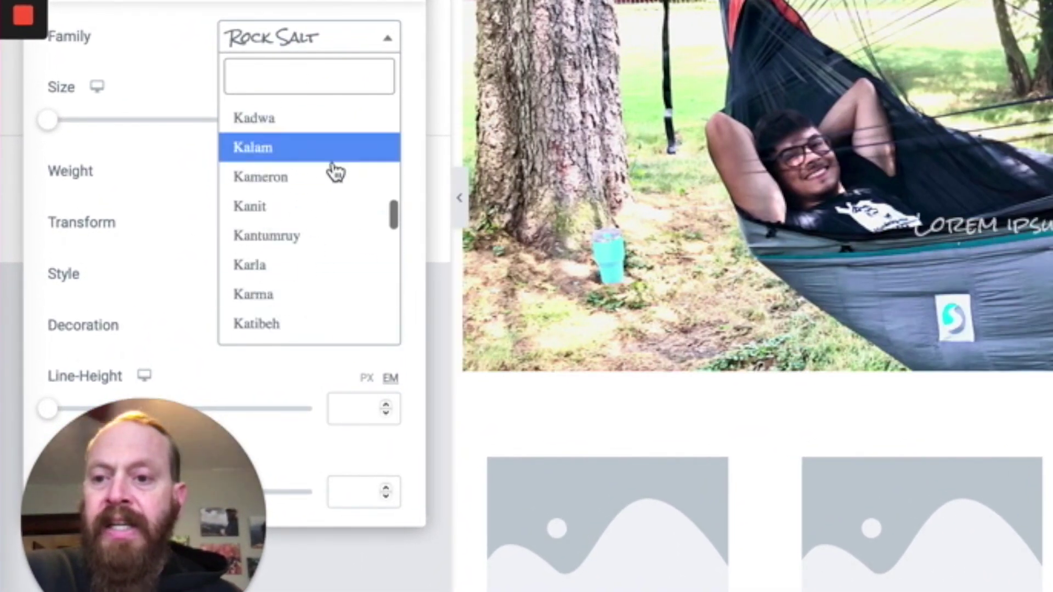
pyautogui.press('Return')
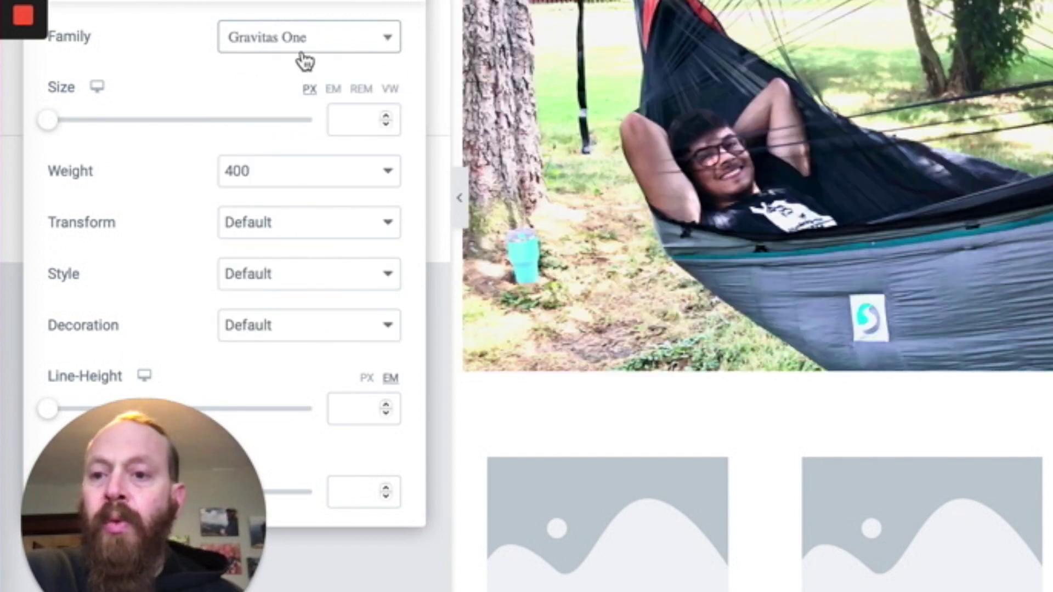
# Step: Set the Secondary global font's family to Helvetica
pyautogui.click(306, 58)
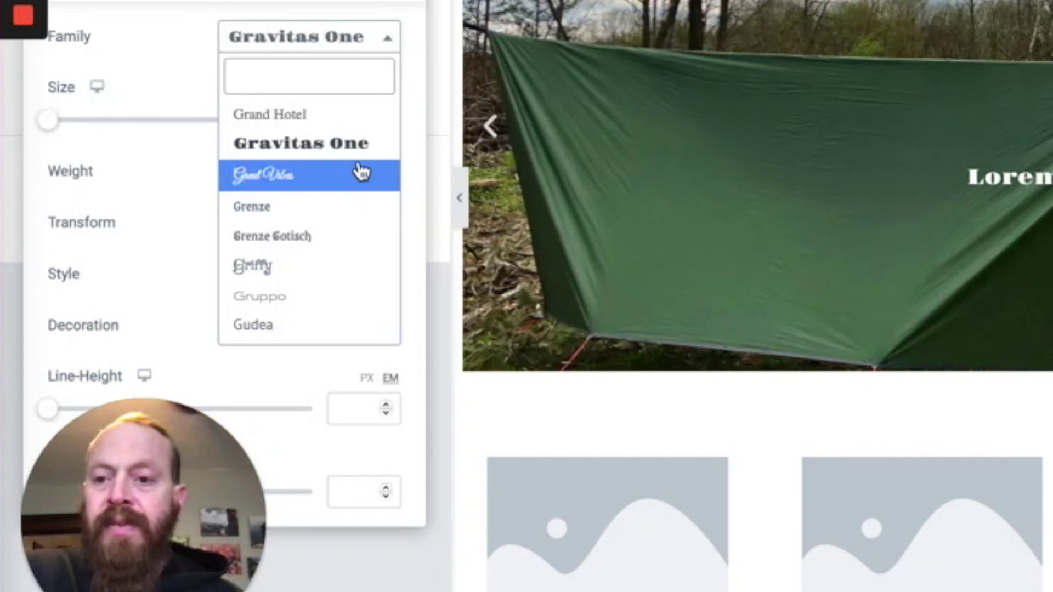
pyautogui.scroll(-5, 361, 171)
pyautogui.scroll(15, 373, 164)
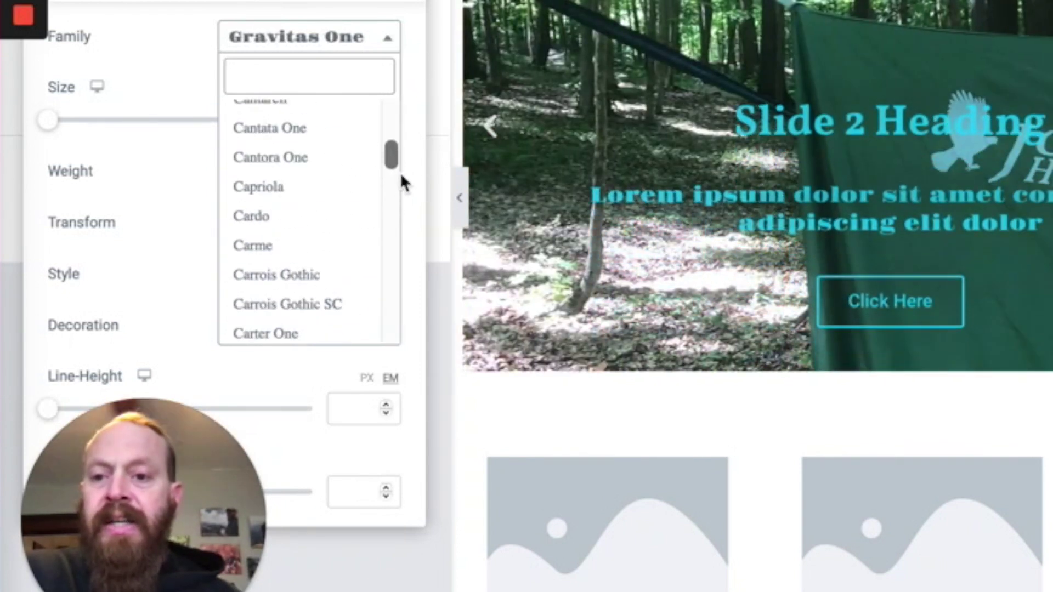
pyautogui.moveTo(389, 145); pyautogui.dragTo(388, 90)
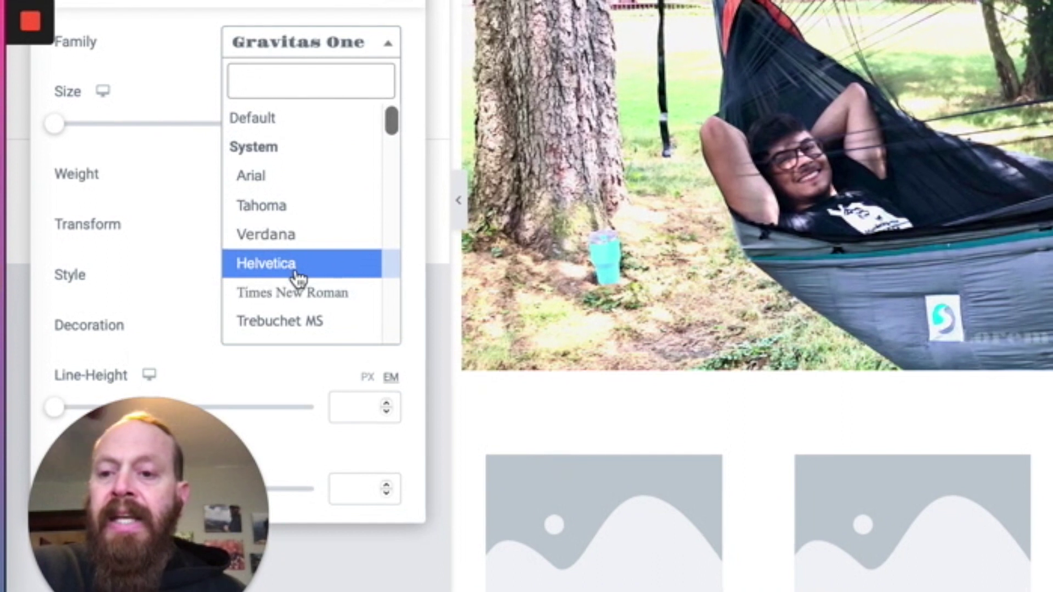
pyautogui.click(294, 268)
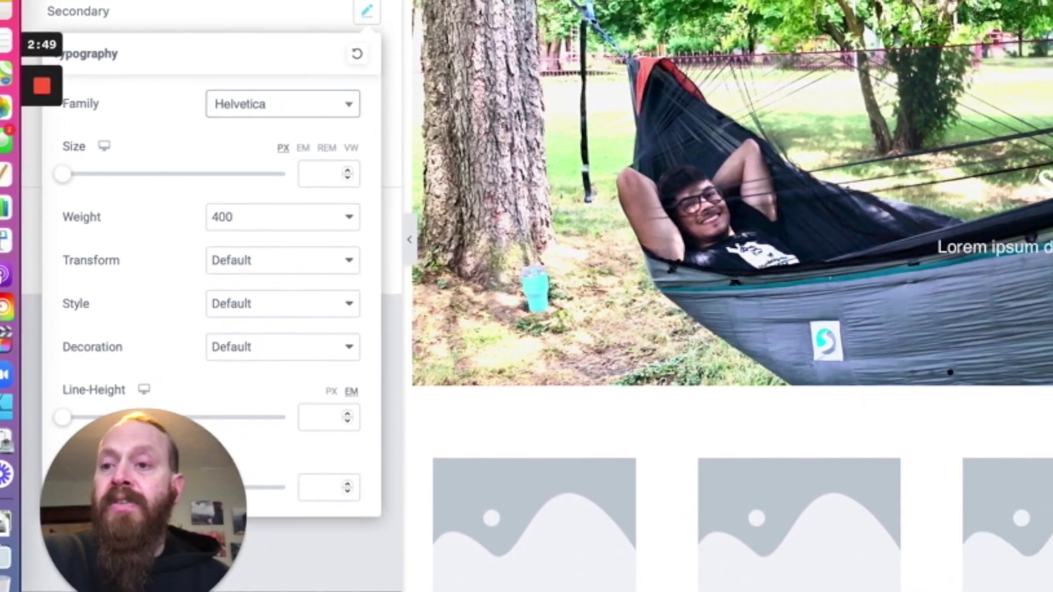
pyautogui.click(264, 87)
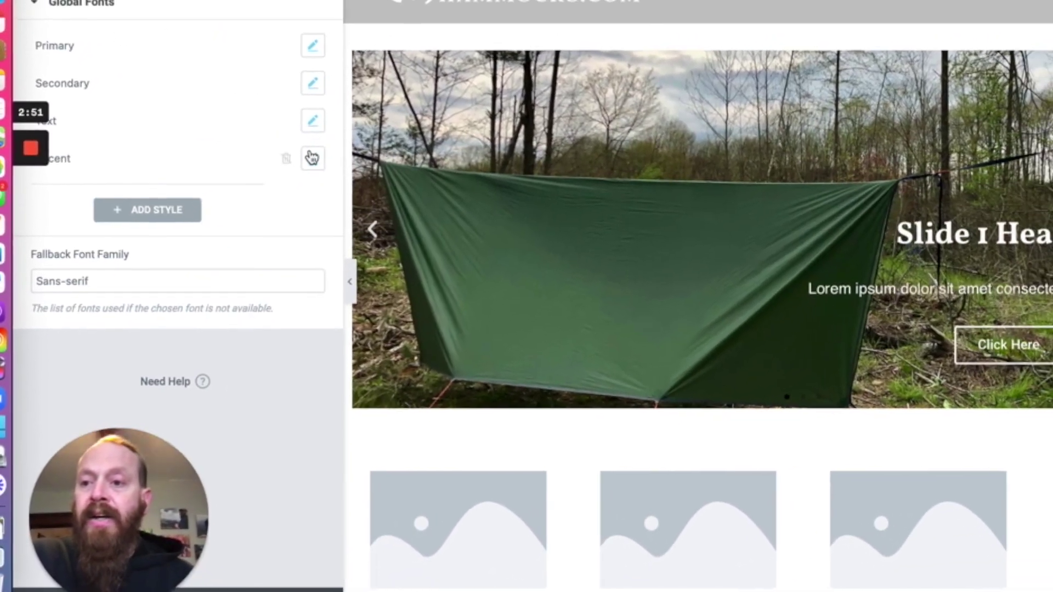
# Step: Set the Accent global font's family to Rock Salt and save the site settings
pyautogui.click(339, 128)
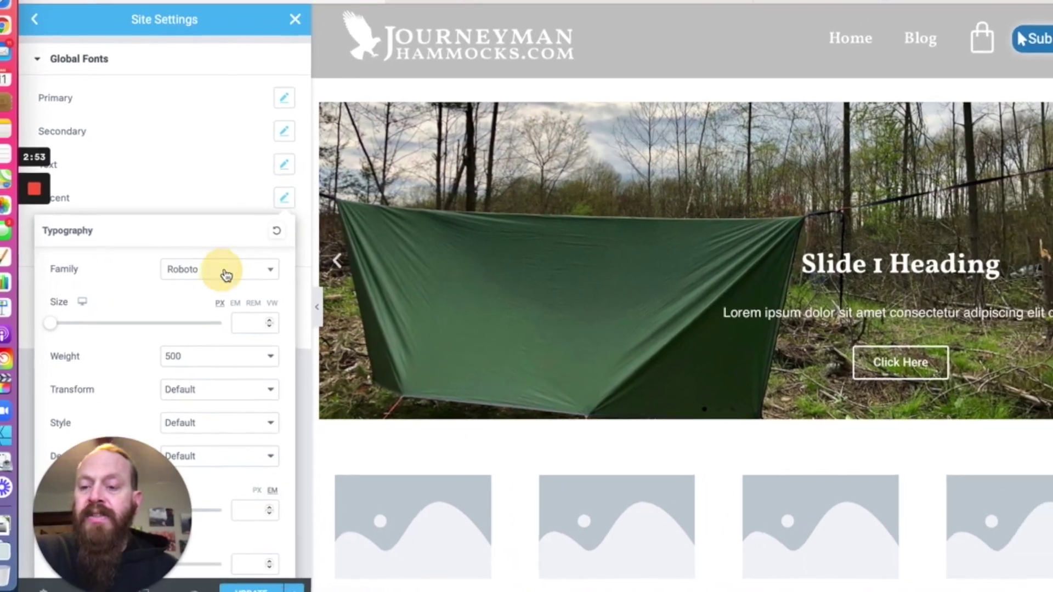
pyautogui.click(229, 265)
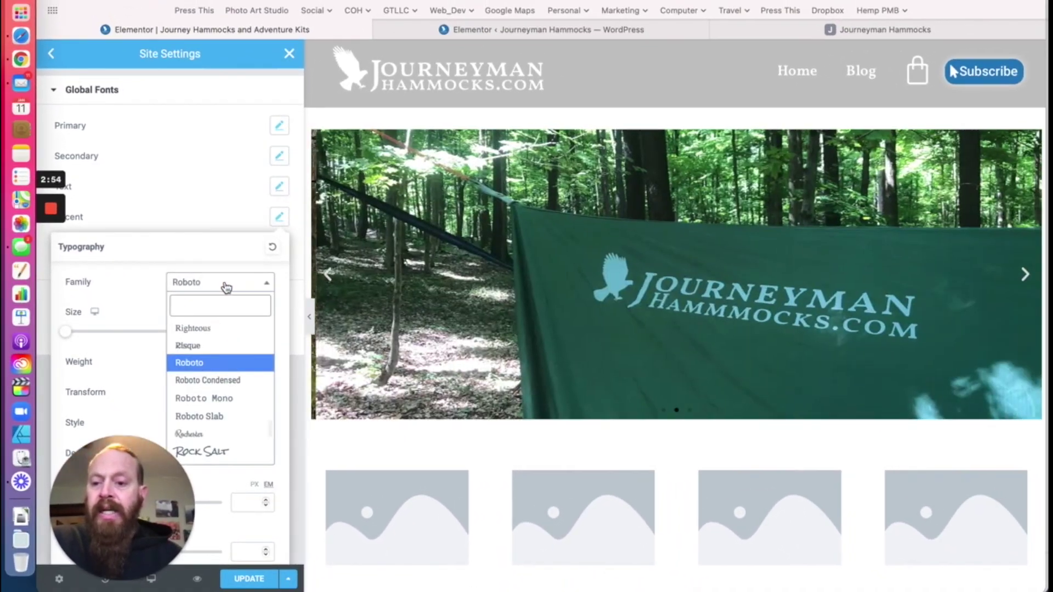
pyautogui.click(219, 457)
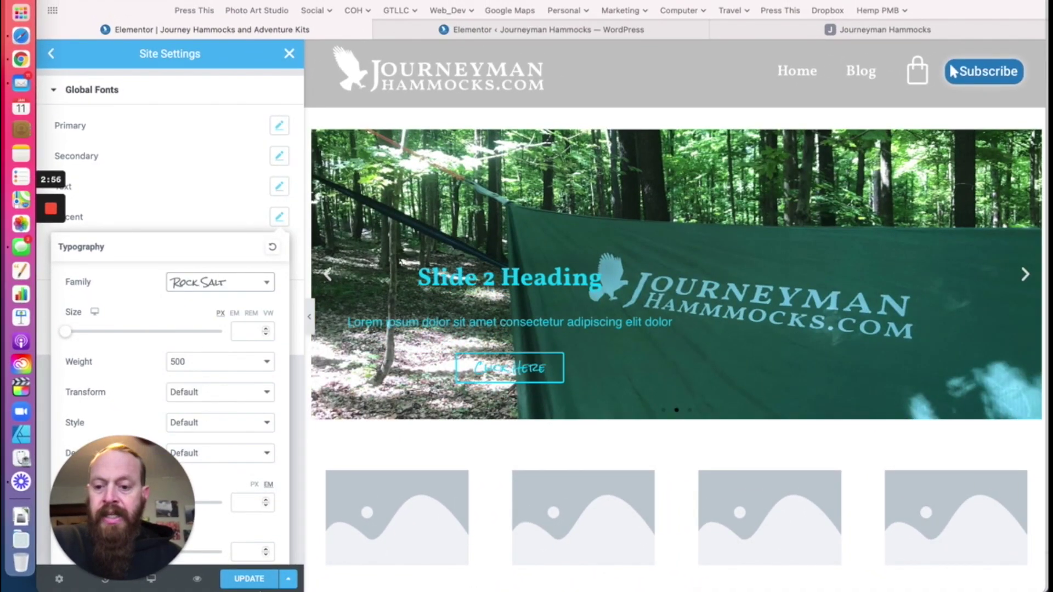
pyautogui.click(253, 580)
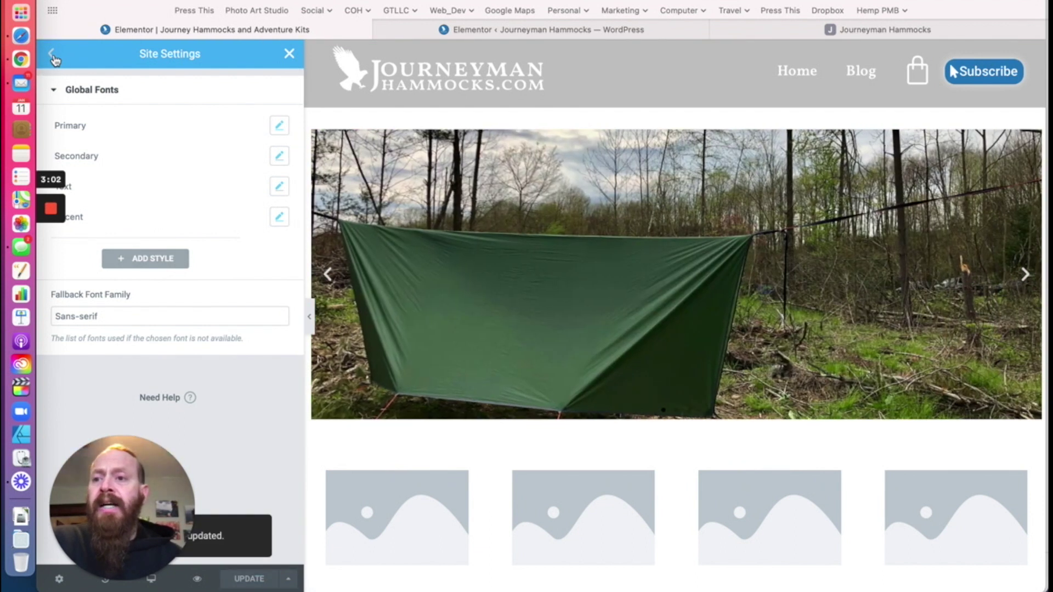
# Step: Open the theme style's typography settings and look through the Body, Link and heading options
pyautogui.click(54, 58)
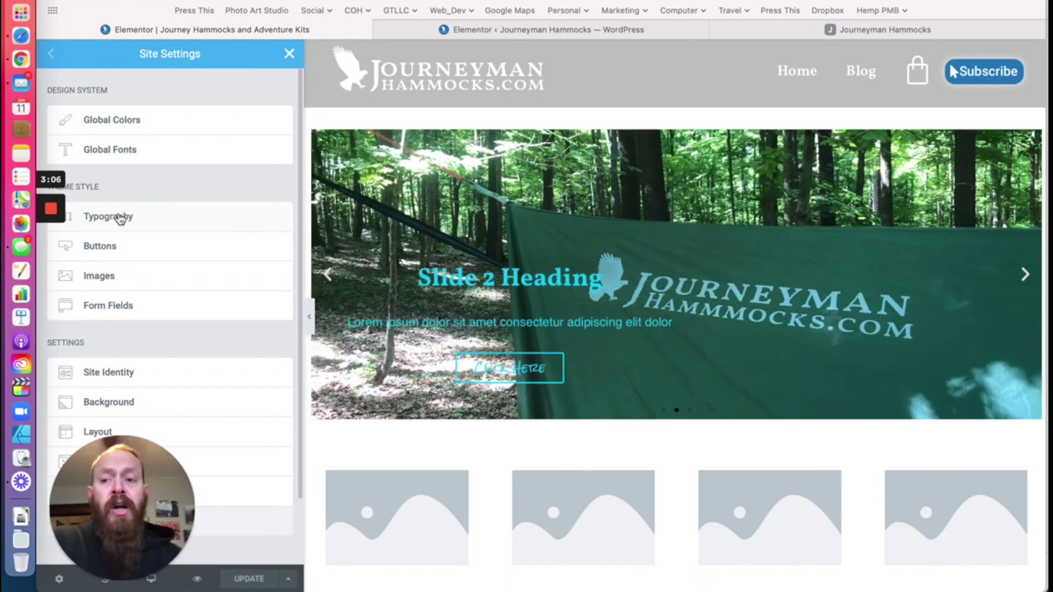
pyautogui.click(120, 217)
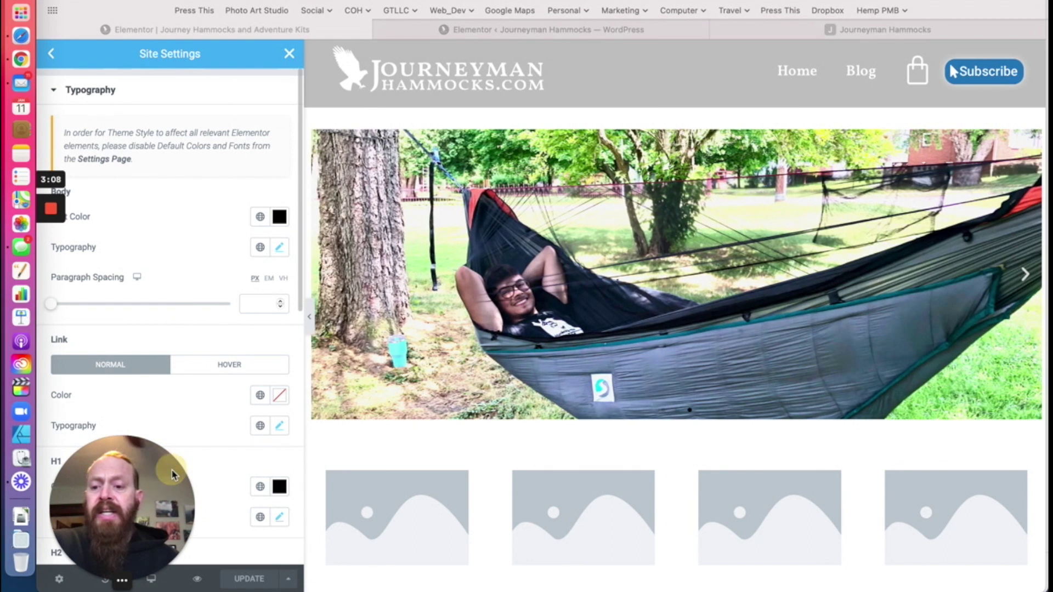
pyautogui.moveTo(170, 477); pyautogui.dragTo(986, 471)
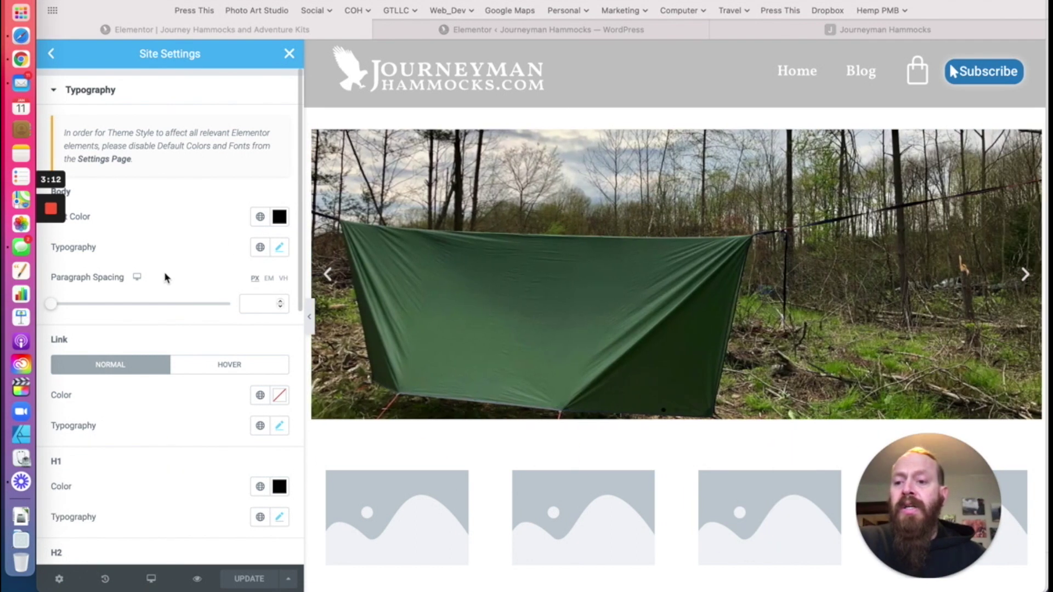
pyautogui.scroll(-5, 165, 277)
pyautogui.scroll(3, 170, 271)
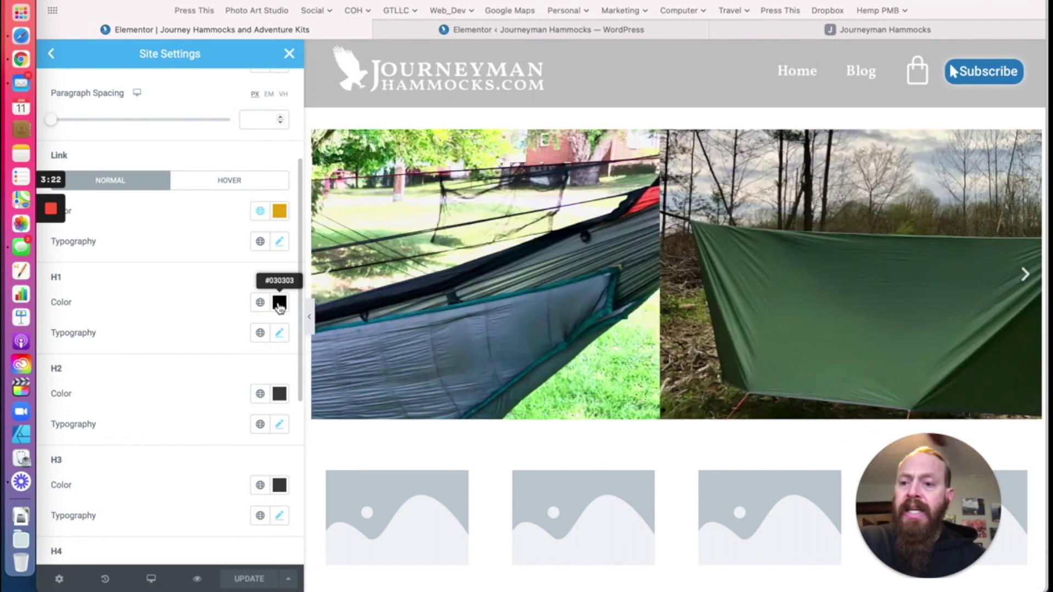
# Step: Check the custom color picker and the available global colors for the H1 color
pyautogui.click(279, 302)
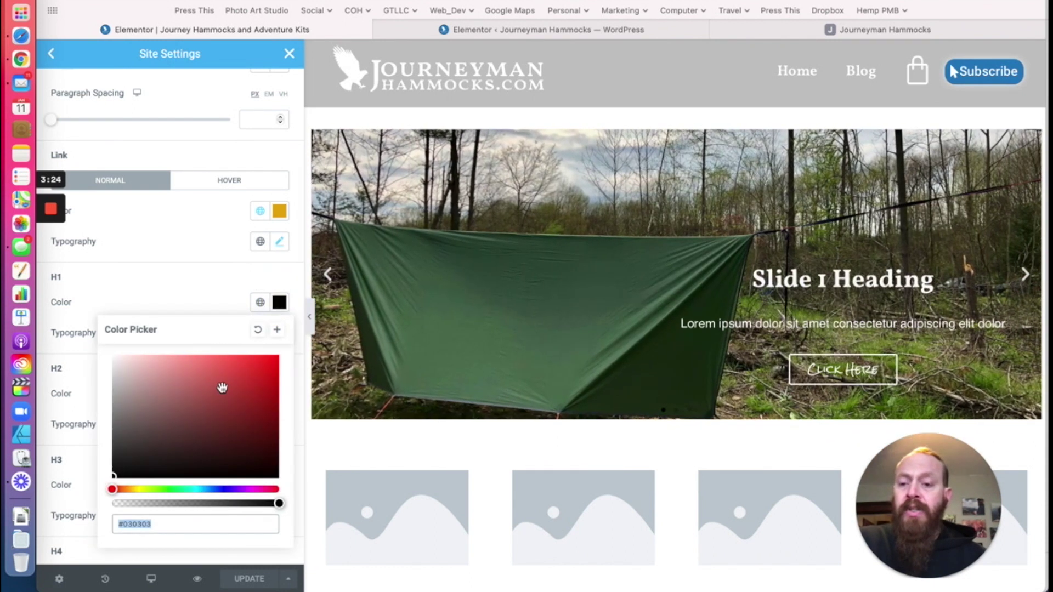
pyautogui.click(239, 282)
pyautogui.click(261, 303)
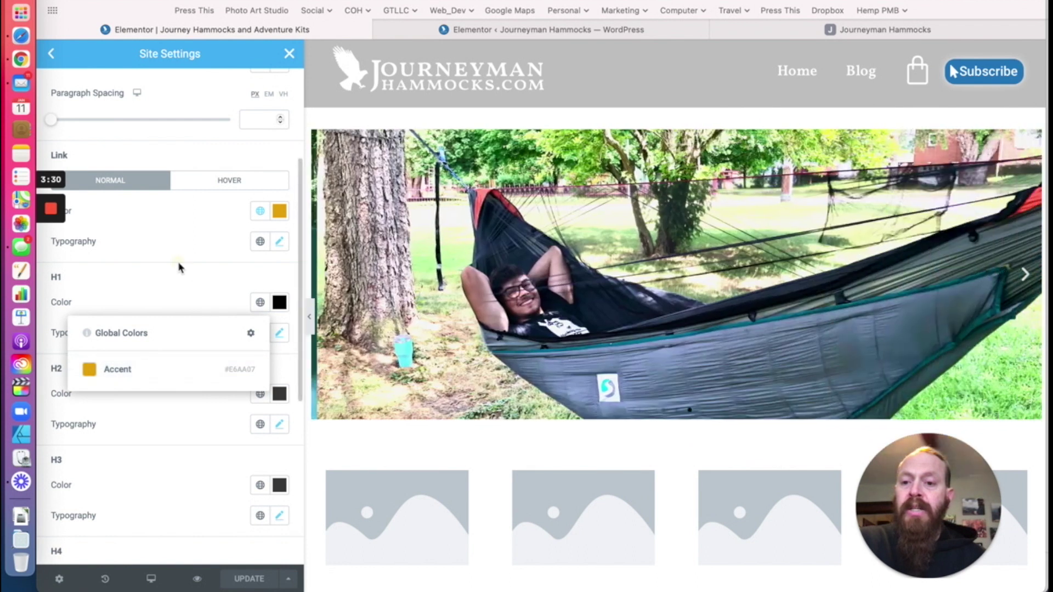
pyautogui.click(181, 267)
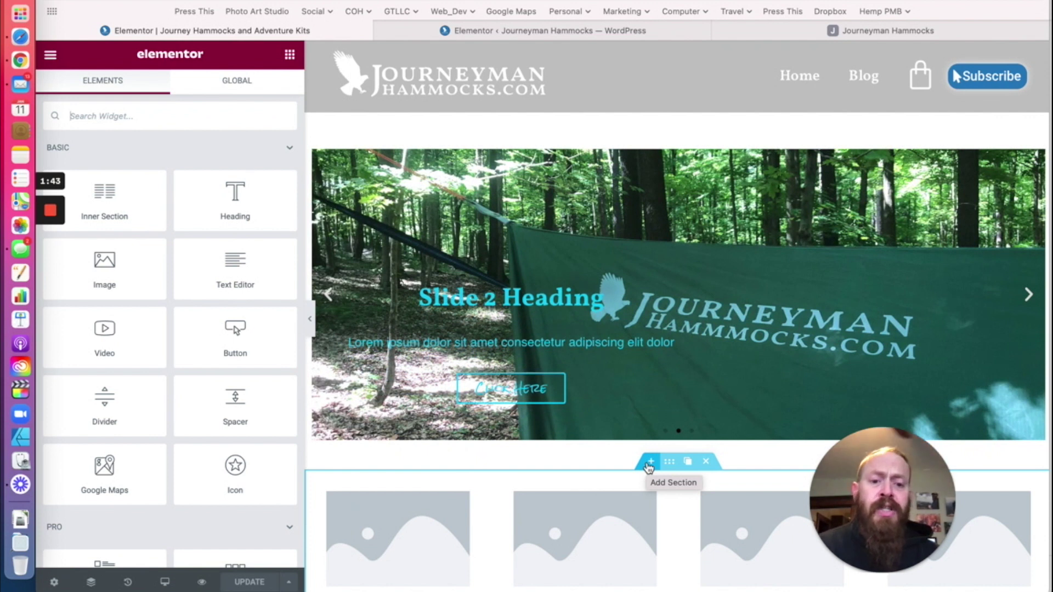
# Step: Add a single-column section between the slider and the row of placeholder images
pyautogui.click(649, 464)
pyautogui.click(661, 511)
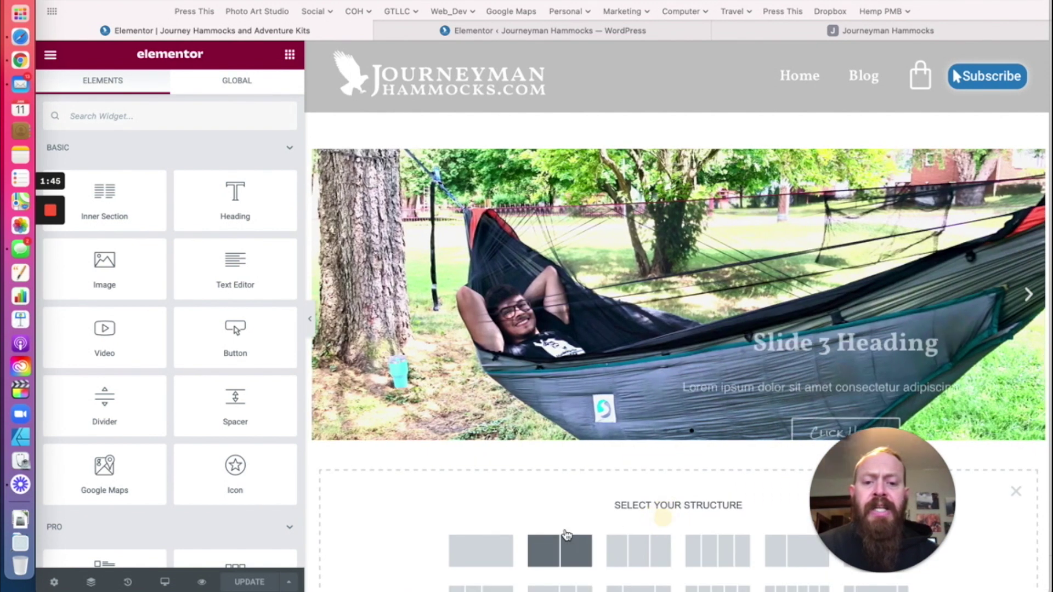
pyautogui.click(481, 559)
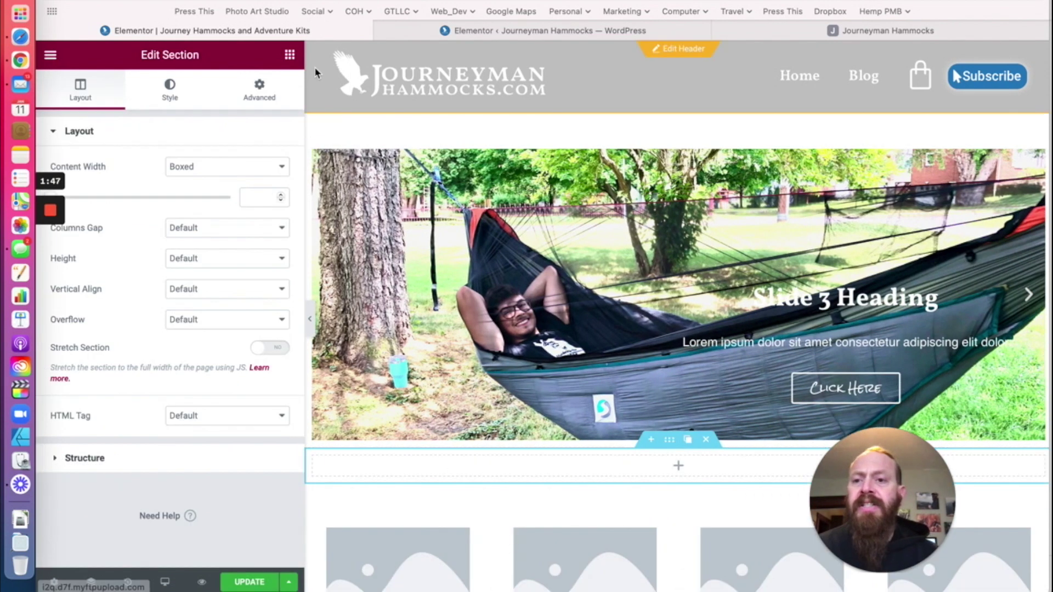
# Step: Place four Heading widgets stacked beneath each other in the new section under the slider
pyautogui.click(290, 54)
pyautogui.moveTo(234, 211); pyautogui.dragTo(472, 493)
pyautogui.click(290, 54)
pyautogui.click(264, 89)
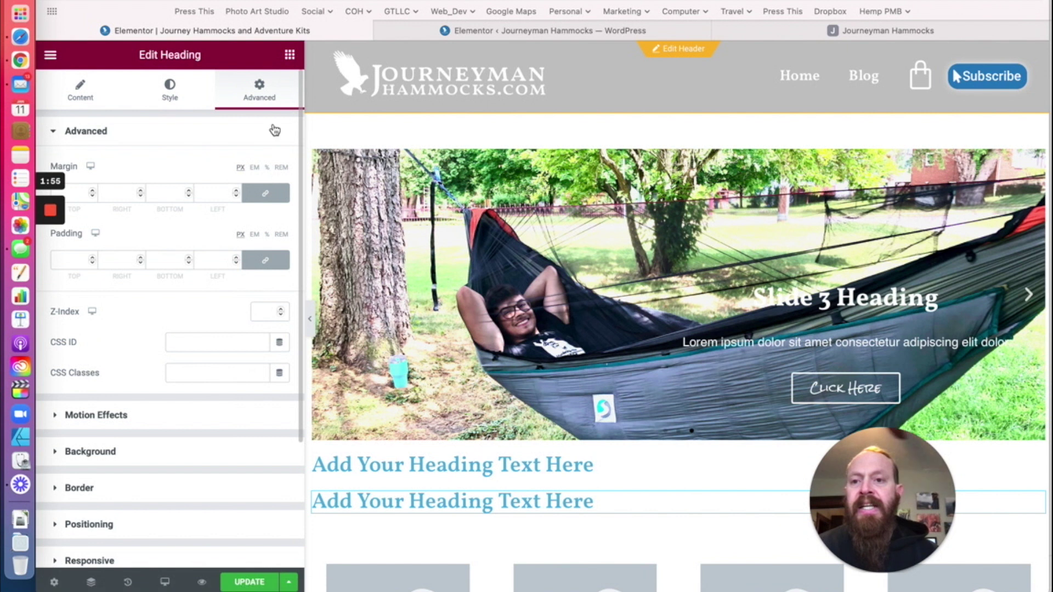
pyautogui.click(290, 54)
pyautogui.moveTo(235, 203); pyautogui.dragTo(423, 513)
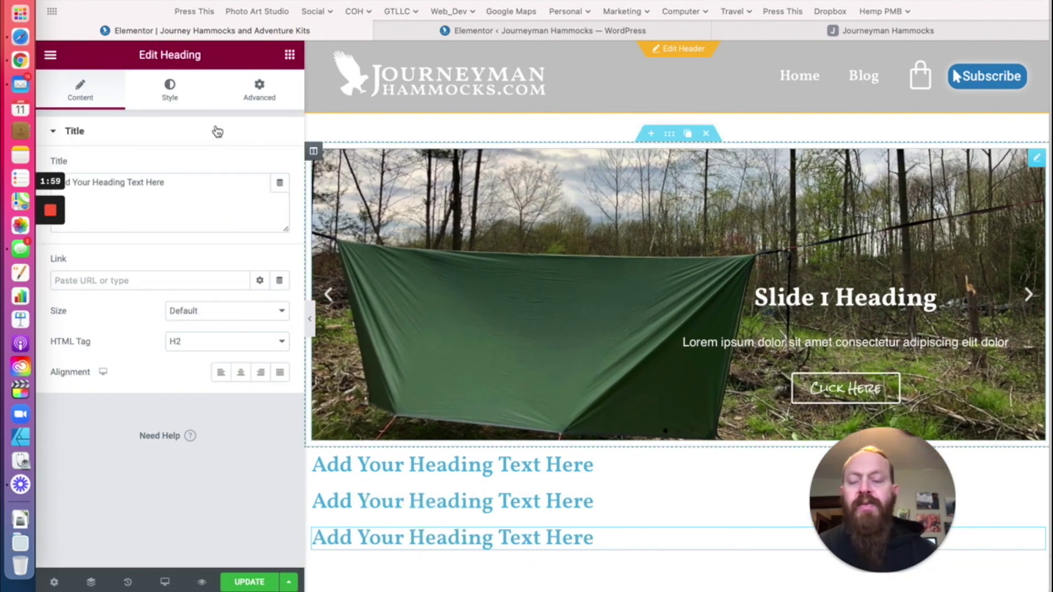
pyautogui.click(290, 55)
pyautogui.moveTo(236, 213); pyautogui.dragTo(446, 550)
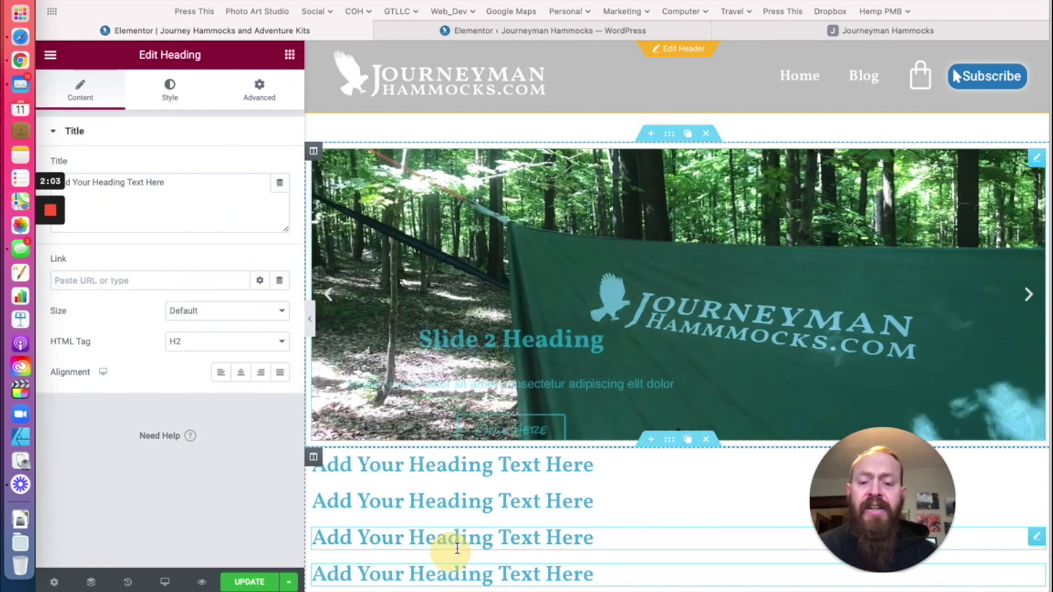
# Step: Change the first heading's title to "Header 1" and set its HTML tag to H1
pyautogui.click(440, 473)
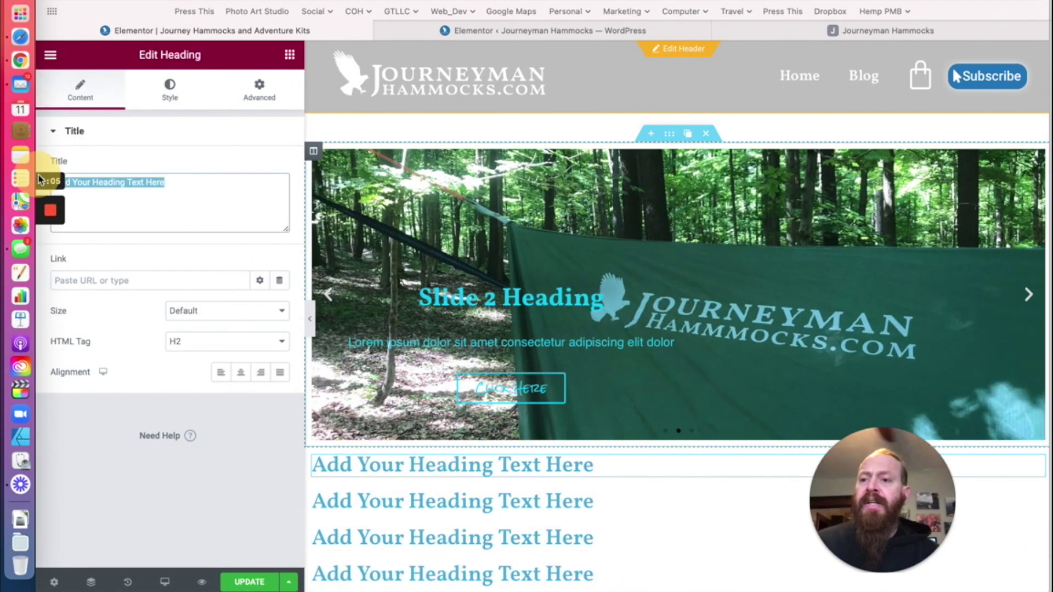
pyautogui.moveTo(39, 179)
pyautogui.write('Header 1')
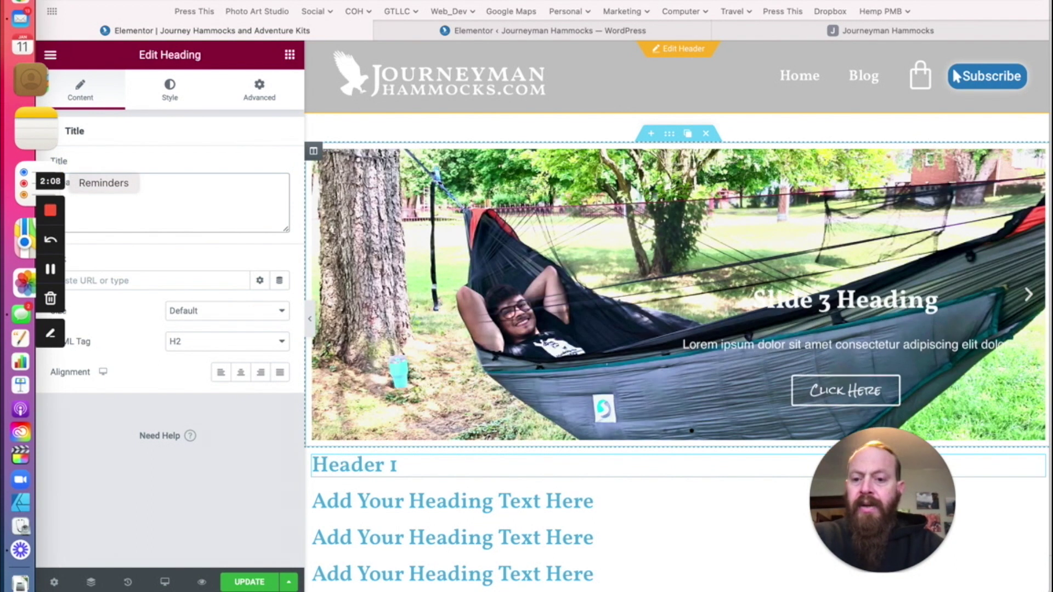
pyautogui.click(186, 340)
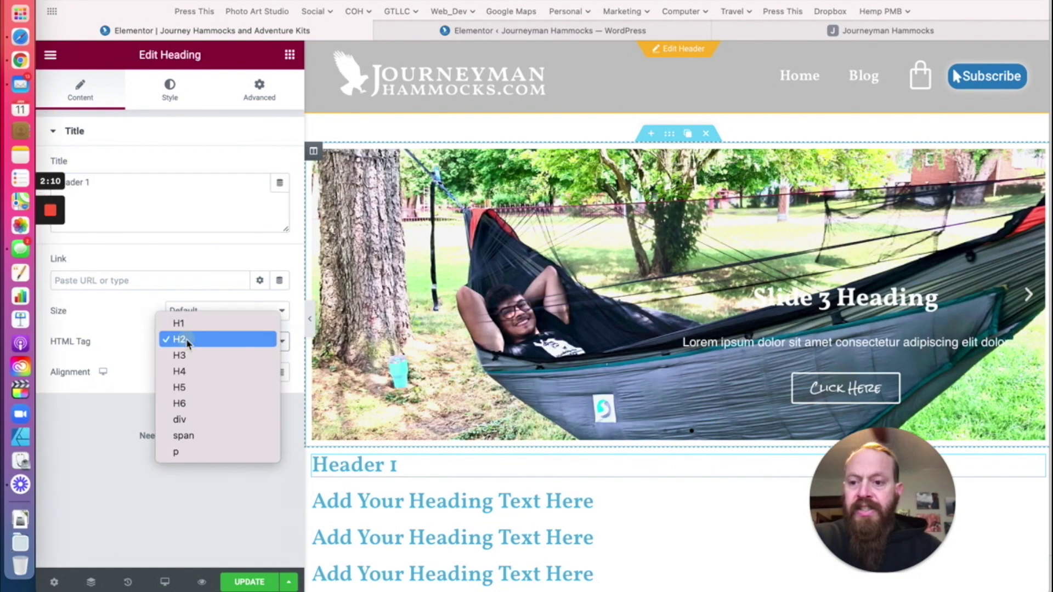
pyautogui.click(179, 324)
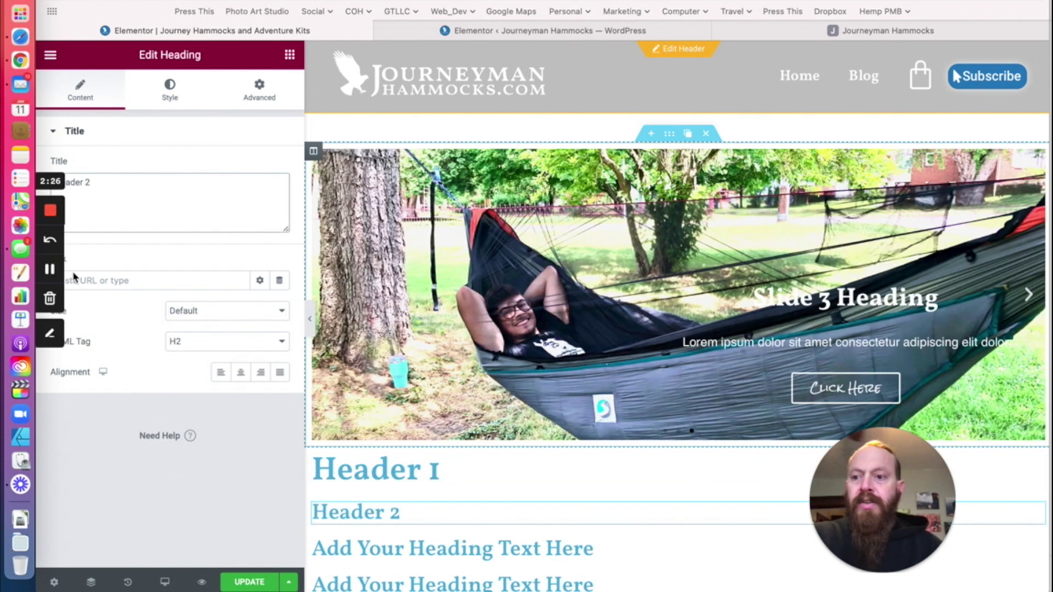
# Step: Choose H2 as the "Header 2" heading's HTML tag and retitle the third heading "Header 3"
pyautogui.click(221, 338)
pyautogui.click(224, 340)
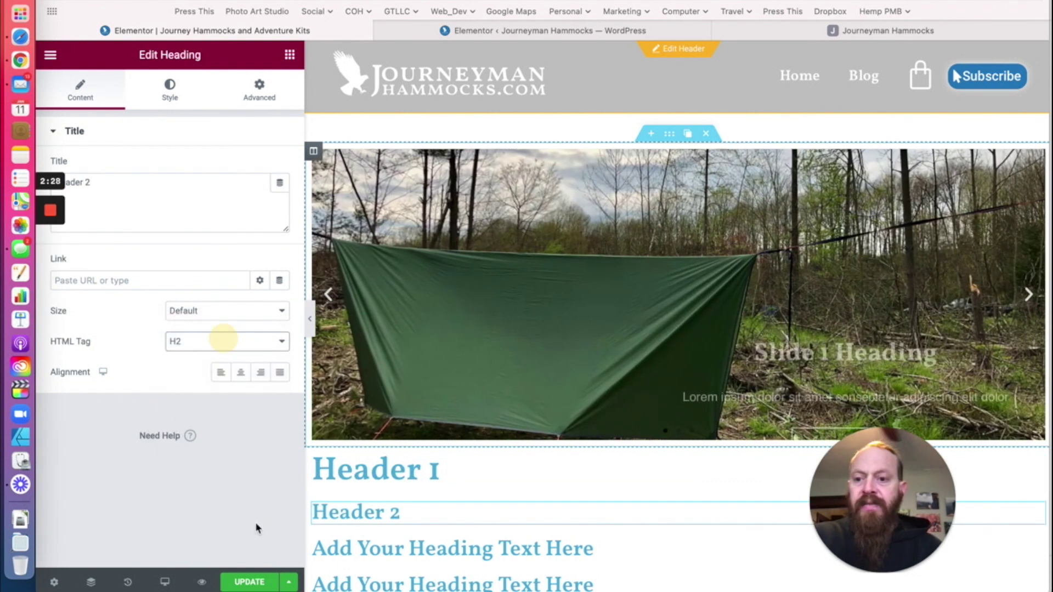
pyautogui.click(87, 188)
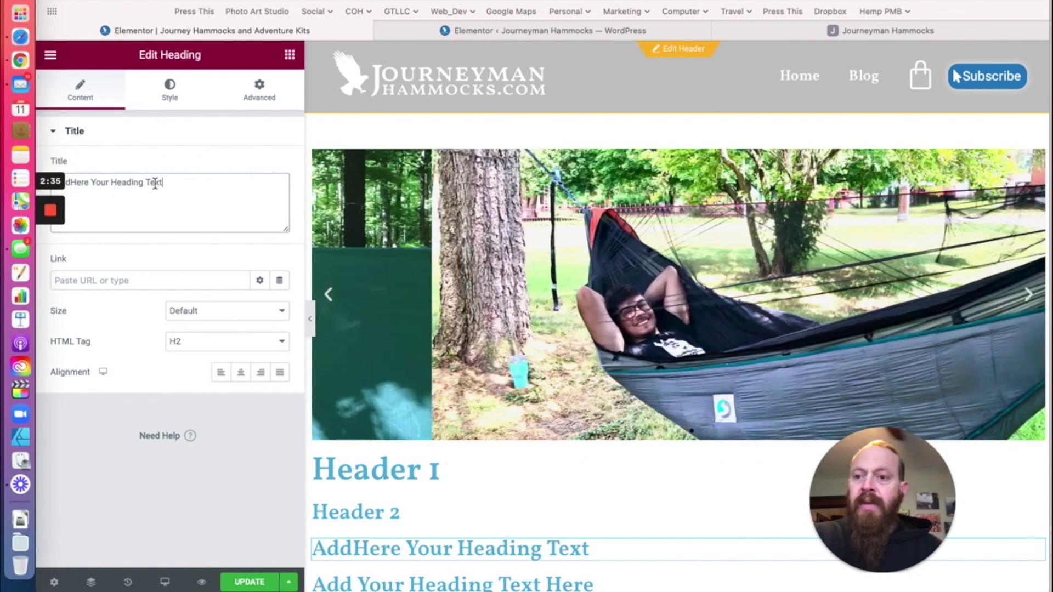
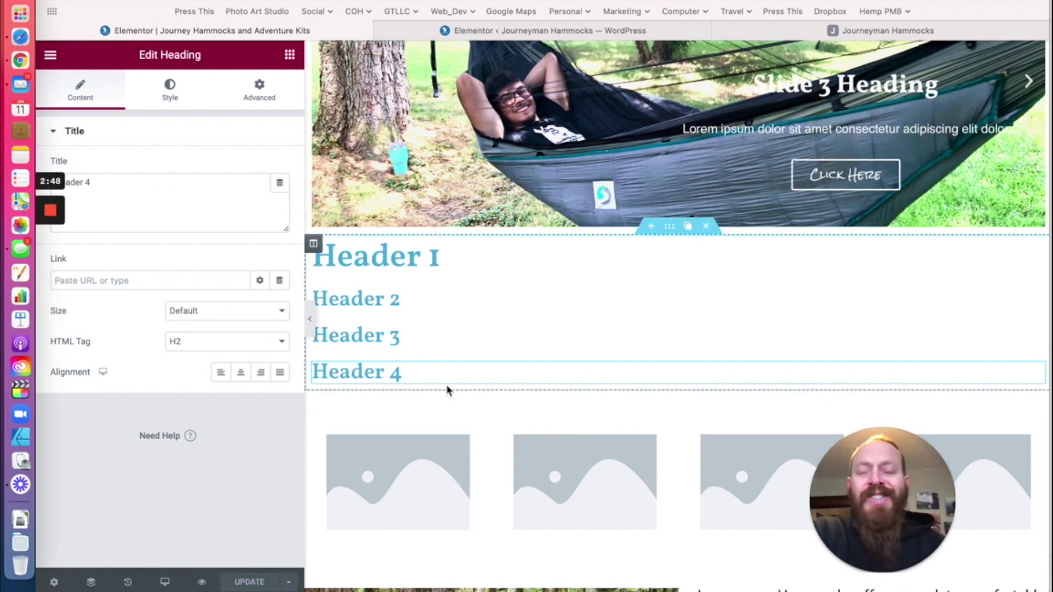
# Step: Set the H1 font size to 50 px in the site-wide theme typography settings
pyautogui.click(51, 56)
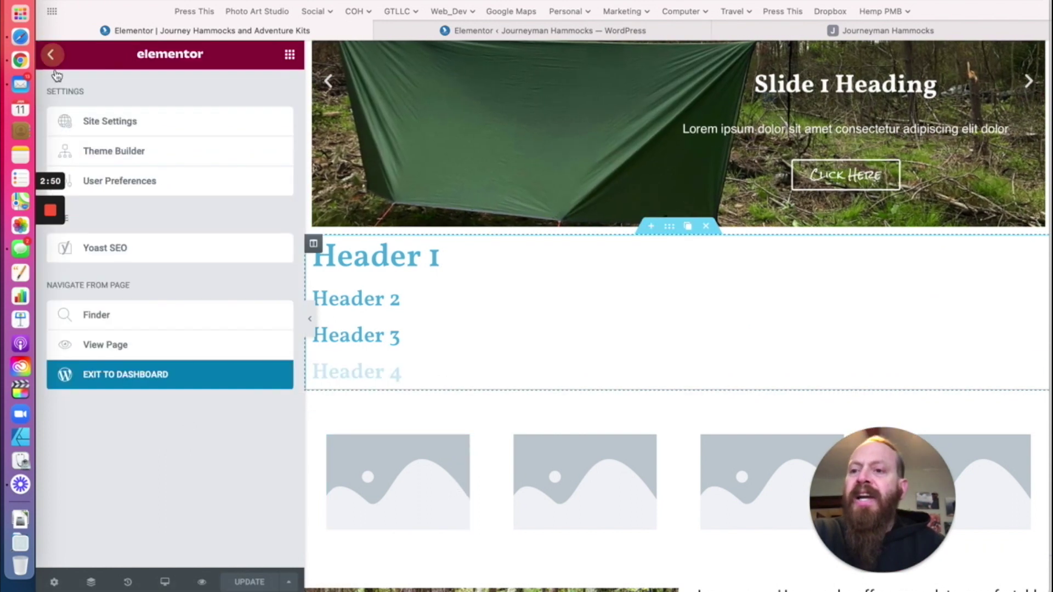
pyautogui.click(84, 123)
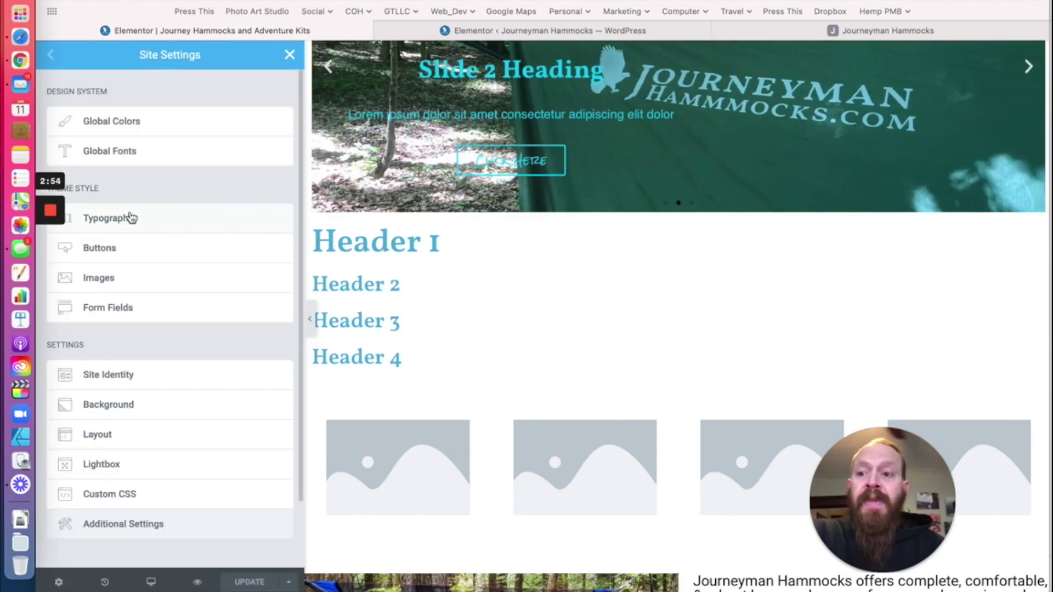
pyautogui.click(108, 217)
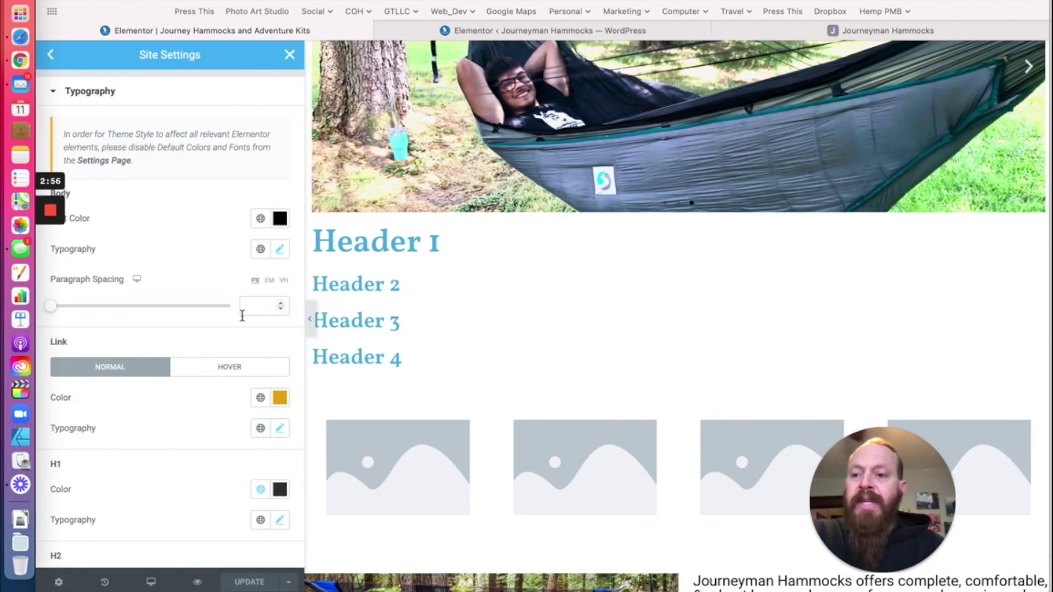
pyautogui.scroll(-2, 210, 374)
pyautogui.scroll(-4, 210, 373)
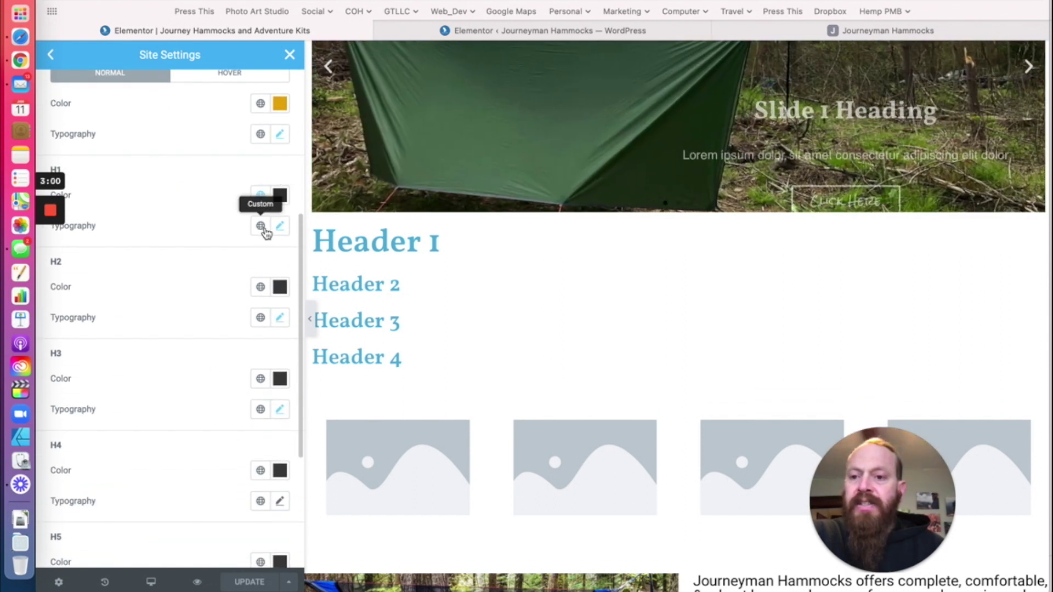
pyautogui.click(281, 227)
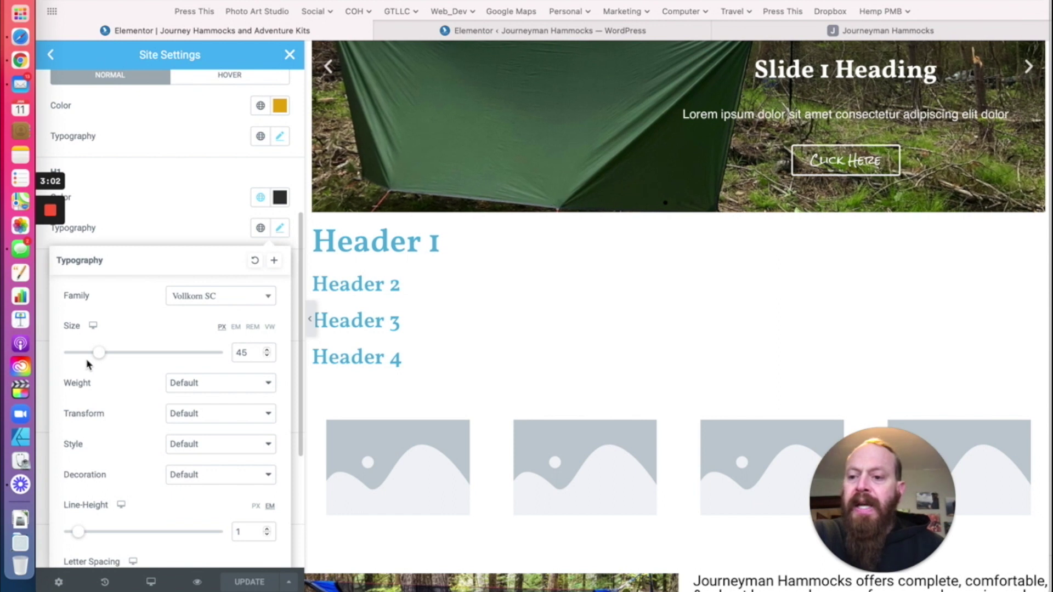
pyautogui.moveTo(98, 359)
pyautogui.mouseDown()
pyautogui.moveTo(159, 349)
pyautogui.moveTo(113, 350)
pyautogui.mouseUp()
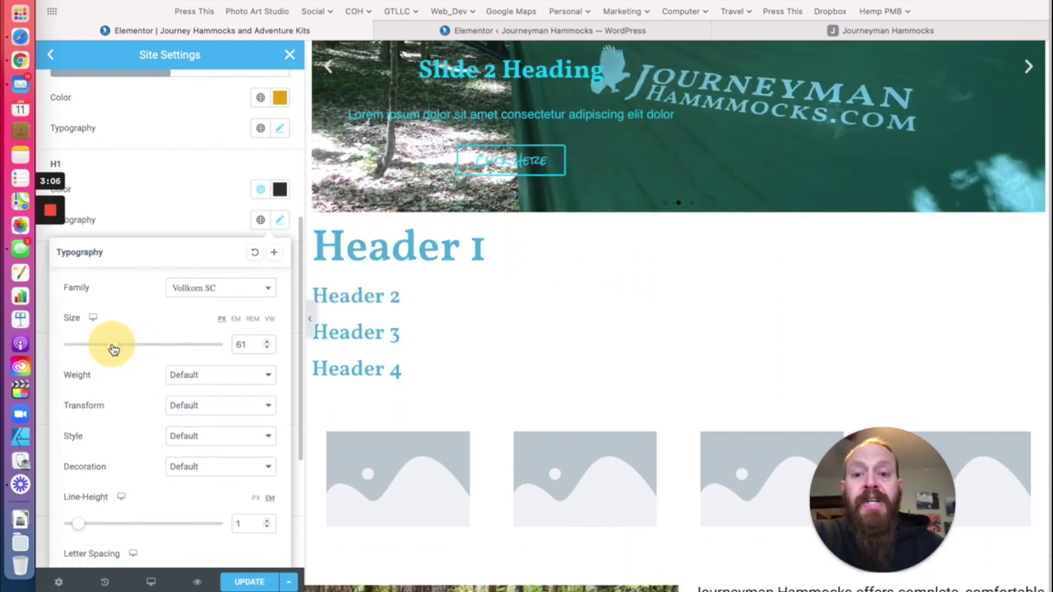
pyautogui.moveTo(113, 350); pyautogui.dragTo(103, 352)
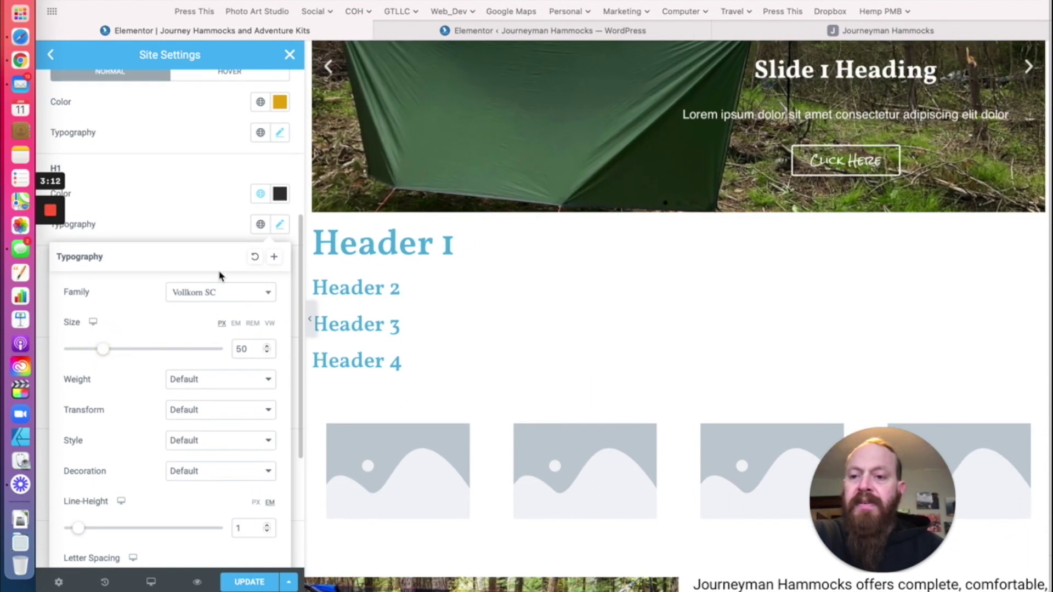
pyautogui.click(211, 240)
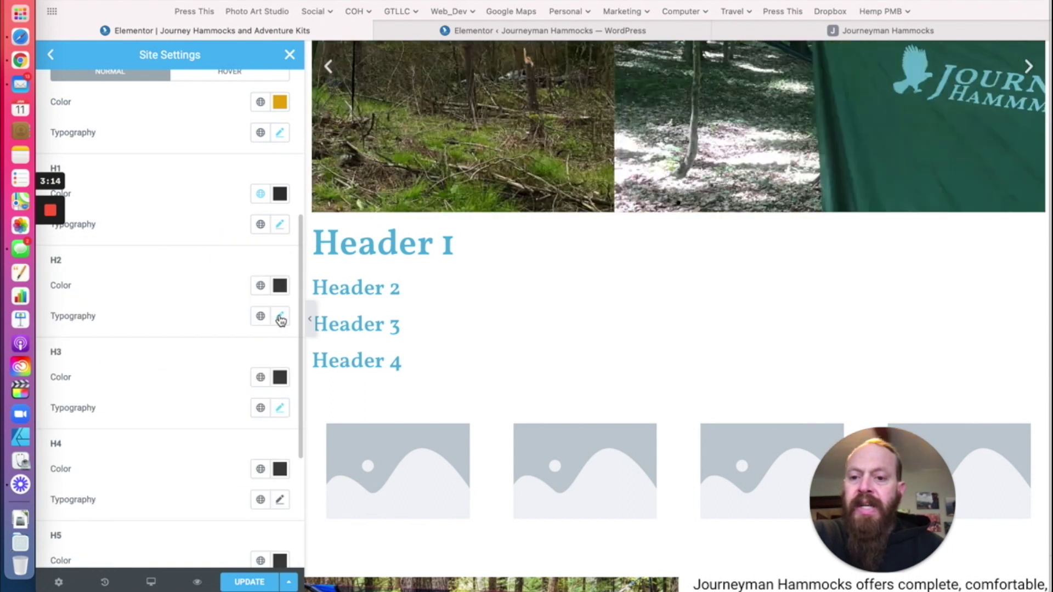
# Step: Increase the H2 font size to 43 px in the theme typography settings
pyautogui.click(281, 318)
pyautogui.moveTo(88, 443); pyautogui.dragTo(104, 449)
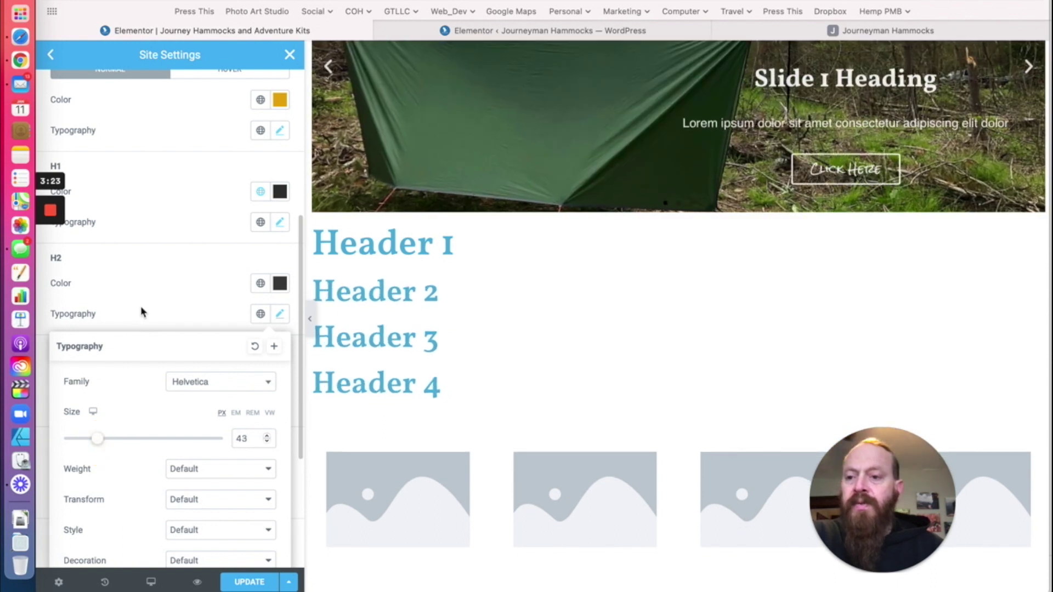
pyautogui.scroll(-1, 279, 442)
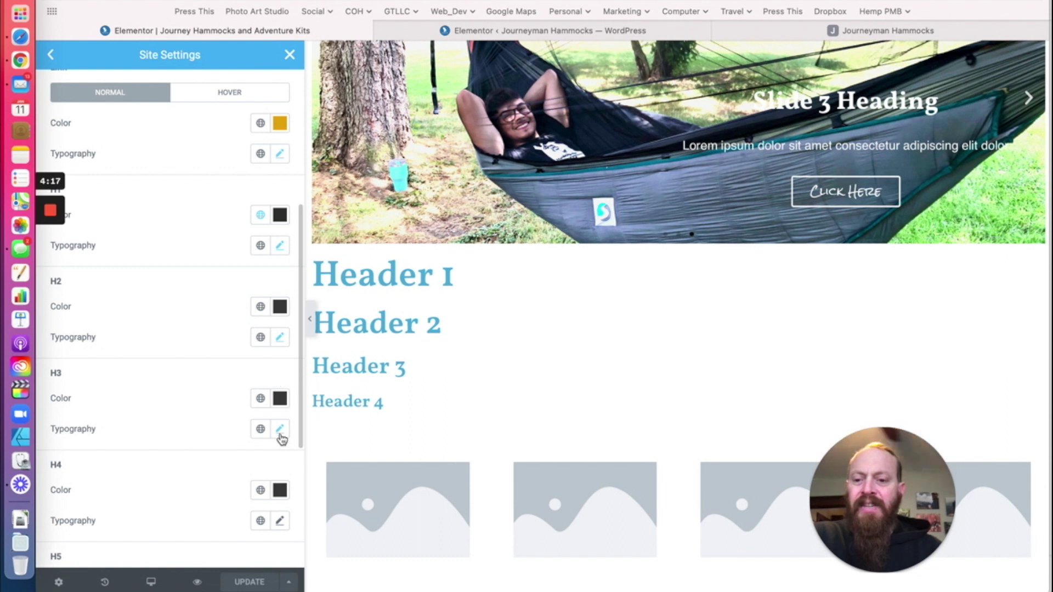
# Step: Check the H3 typography size and raise the H1 font size to 54 px
pyautogui.click(280, 431)
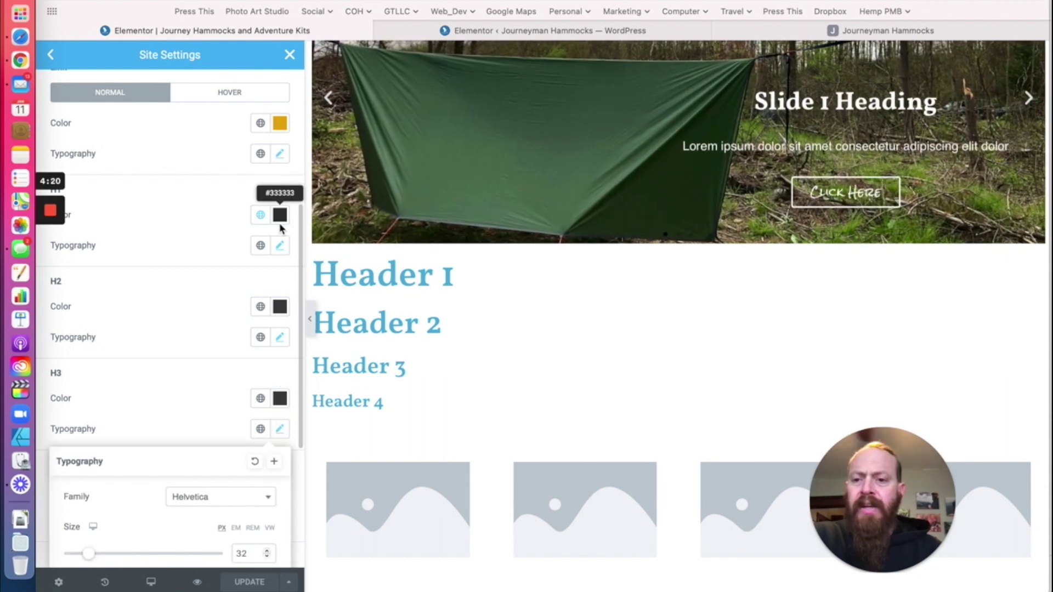
pyautogui.click(281, 246)
pyautogui.click(98, 371)
pyautogui.moveTo(100, 376); pyautogui.dragTo(105, 376)
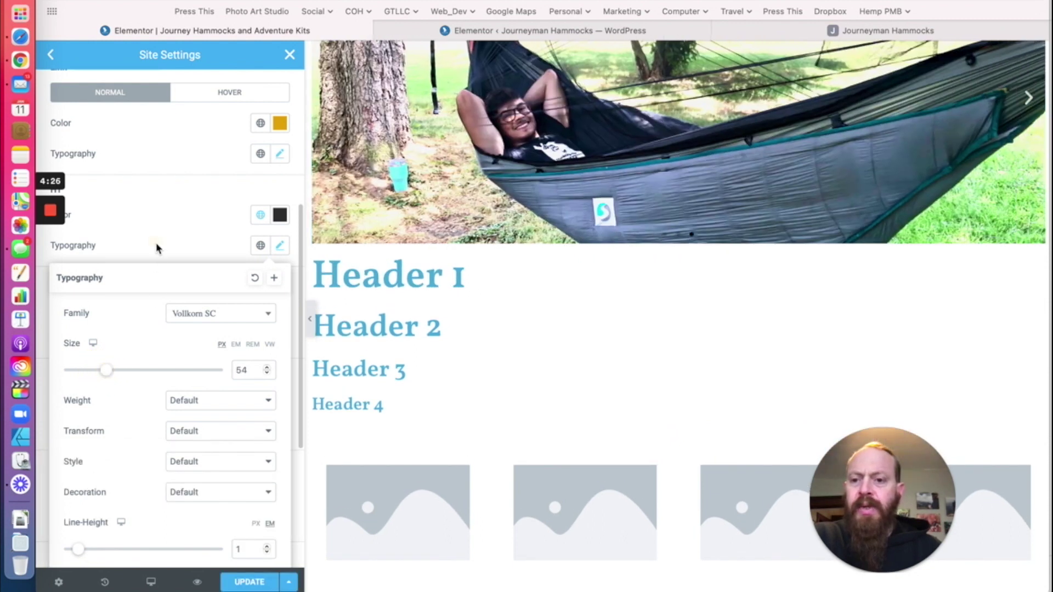
pyautogui.click(156, 242)
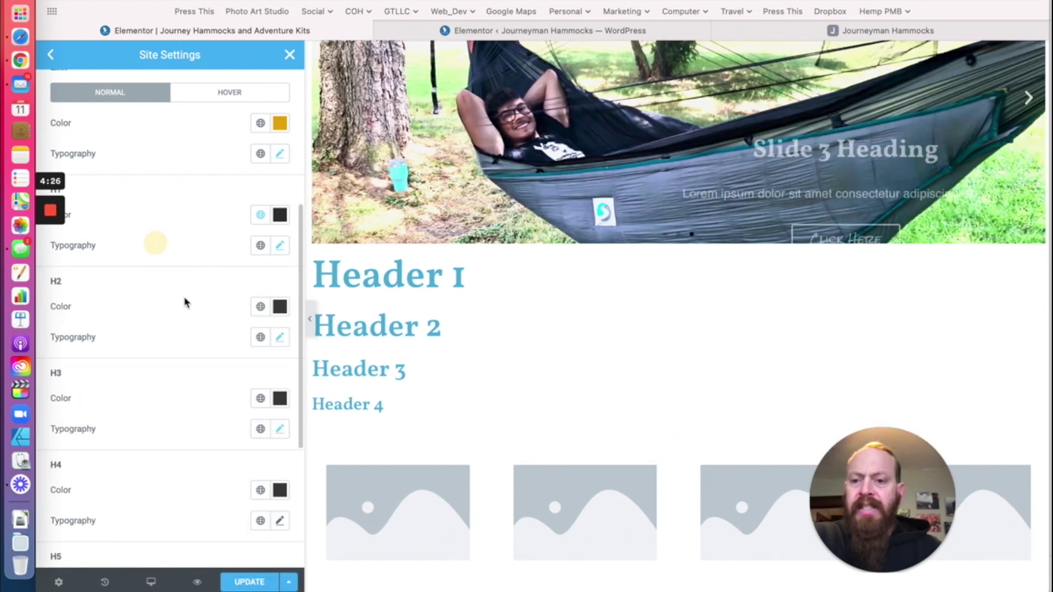
# Step: Reduce the H2 font size to 40 px so it stands apart from H1
pyautogui.click(279, 338)
pyautogui.moveTo(100, 463); pyautogui.dragTo(97, 467)
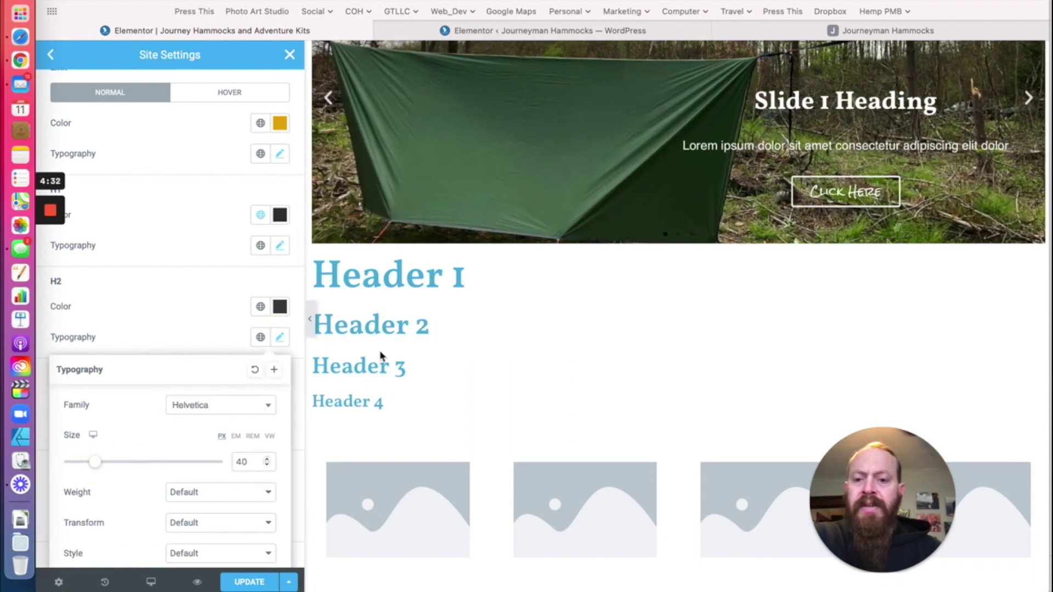
pyautogui.click(172, 297)
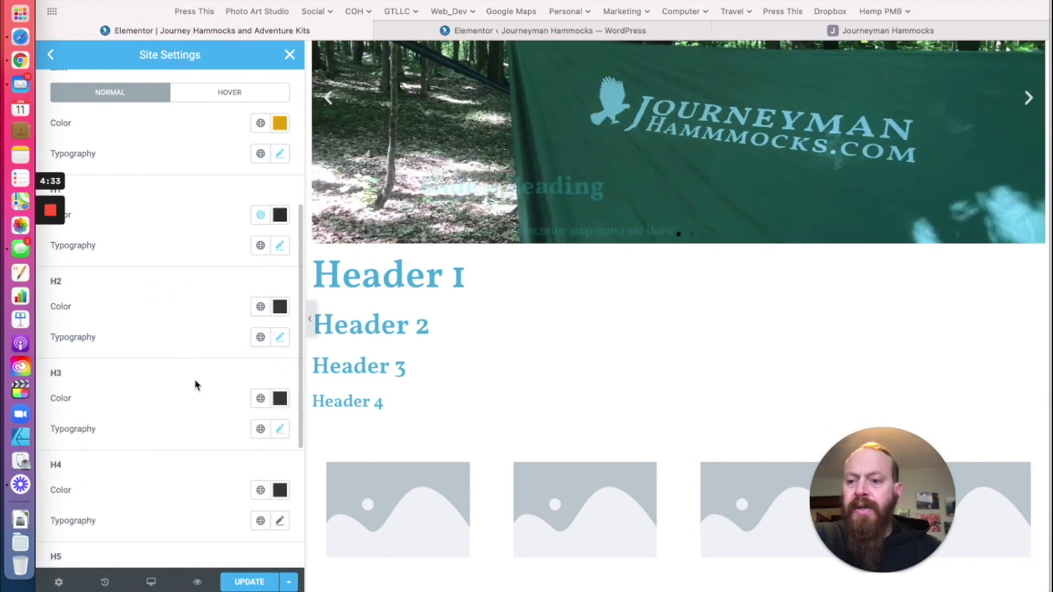
# Step: Set the H3 font size to 32 px and try a weight of 500 before choosing another font weight
pyautogui.click(279, 430)
pyautogui.moveTo(99, 501); pyautogui.dragTo(94, 503)
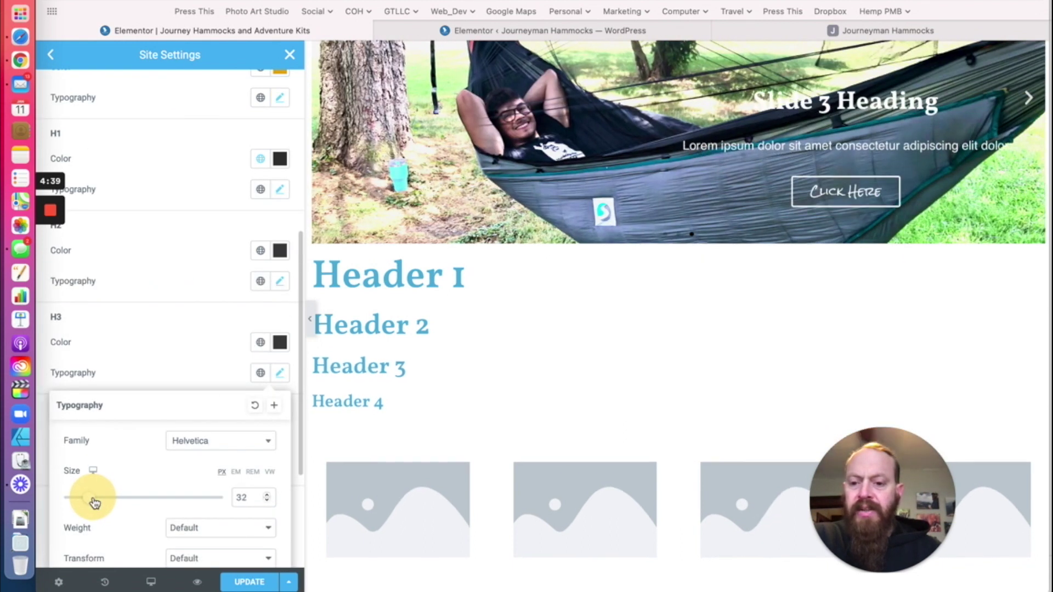
pyautogui.scroll(-5, 165, 403)
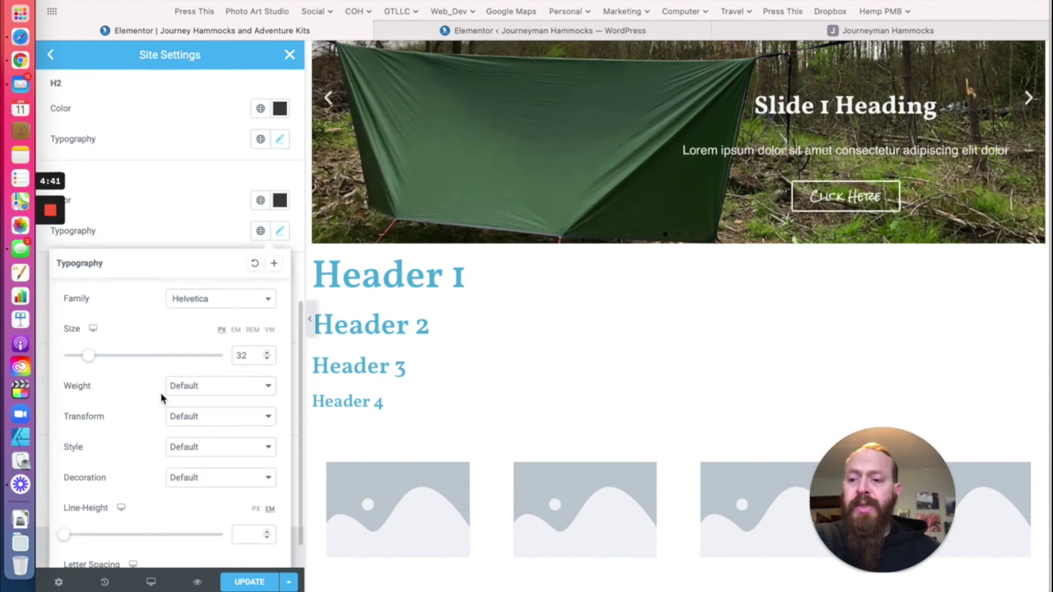
pyautogui.click(181, 391)
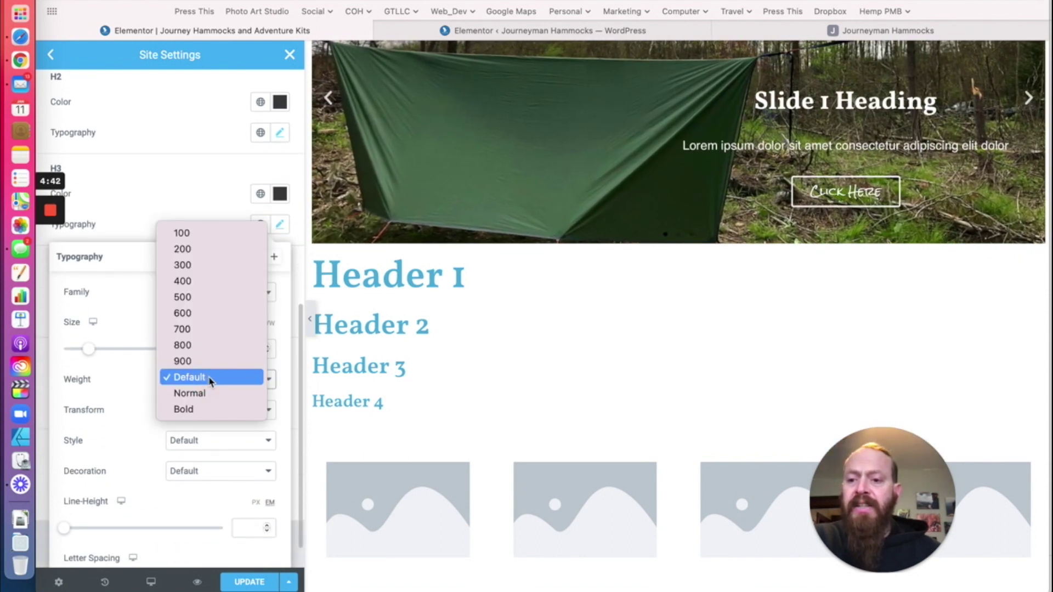
pyautogui.click(189, 297)
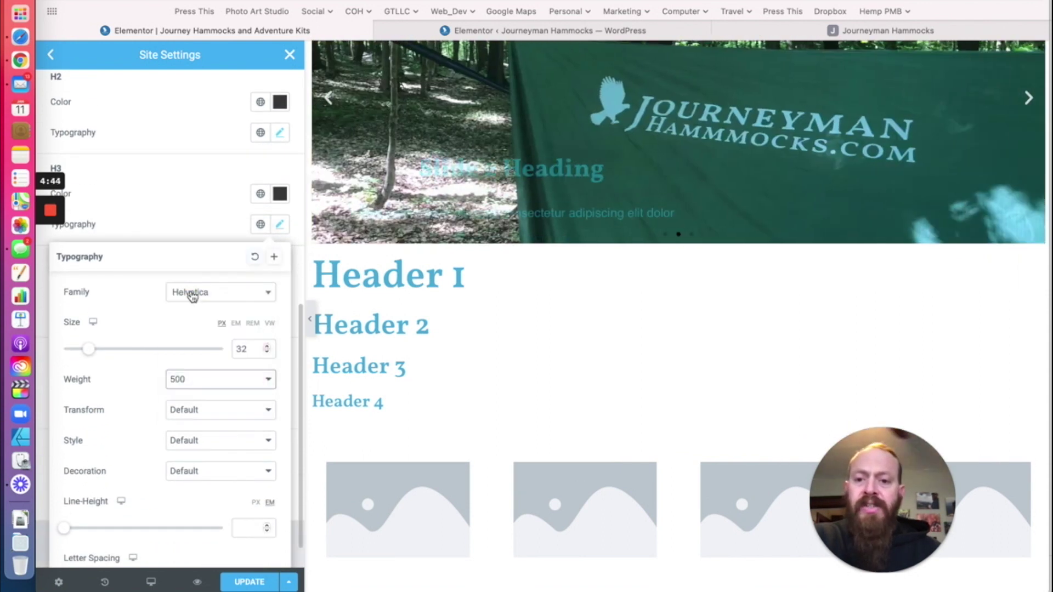
pyautogui.click(194, 381)
pyautogui.click(195, 361)
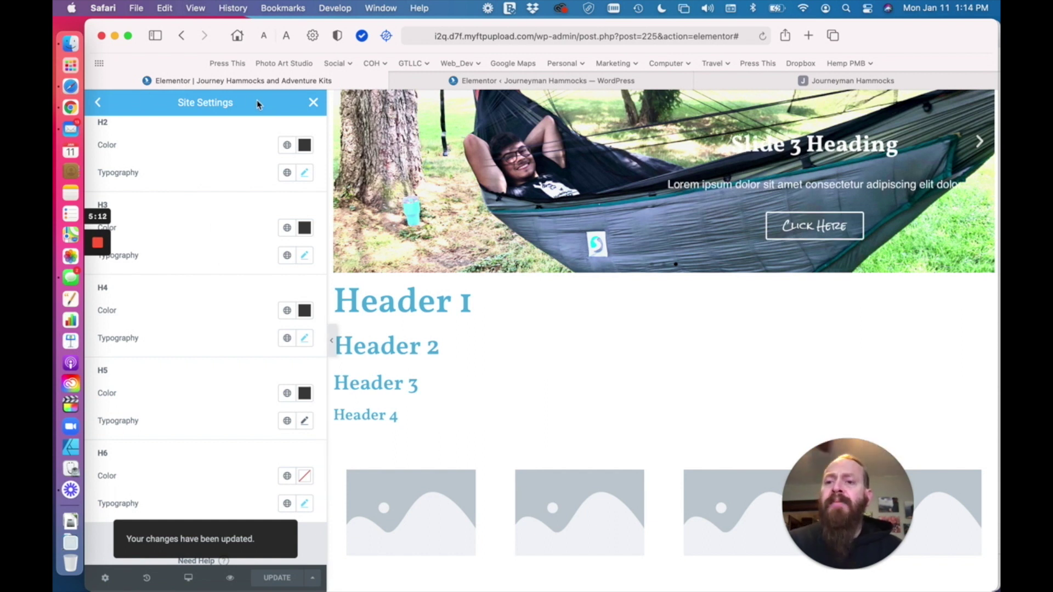
# Step: Leave the site settings and insert the "Join over a million people" template block between the slider and the sample headings
pyautogui.click(313, 104)
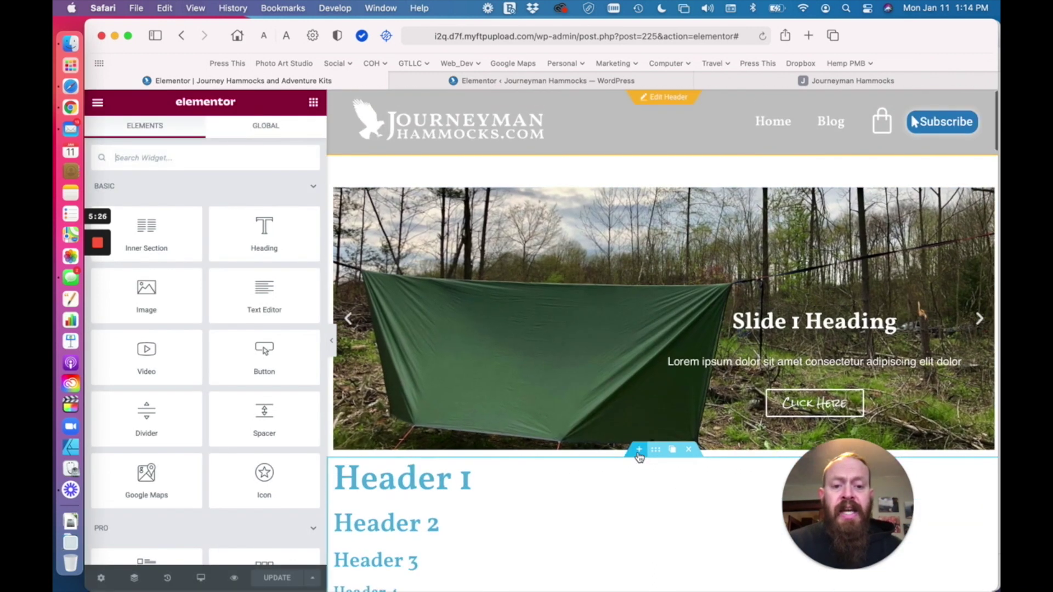
pyautogui.click(639, 450)
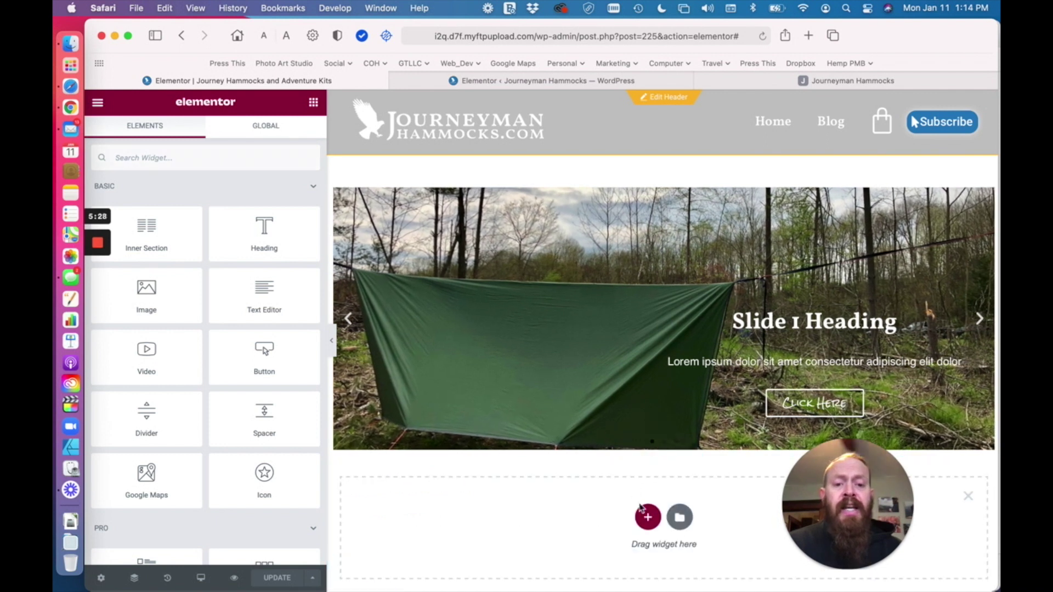
pyautogui.click(680, 519)
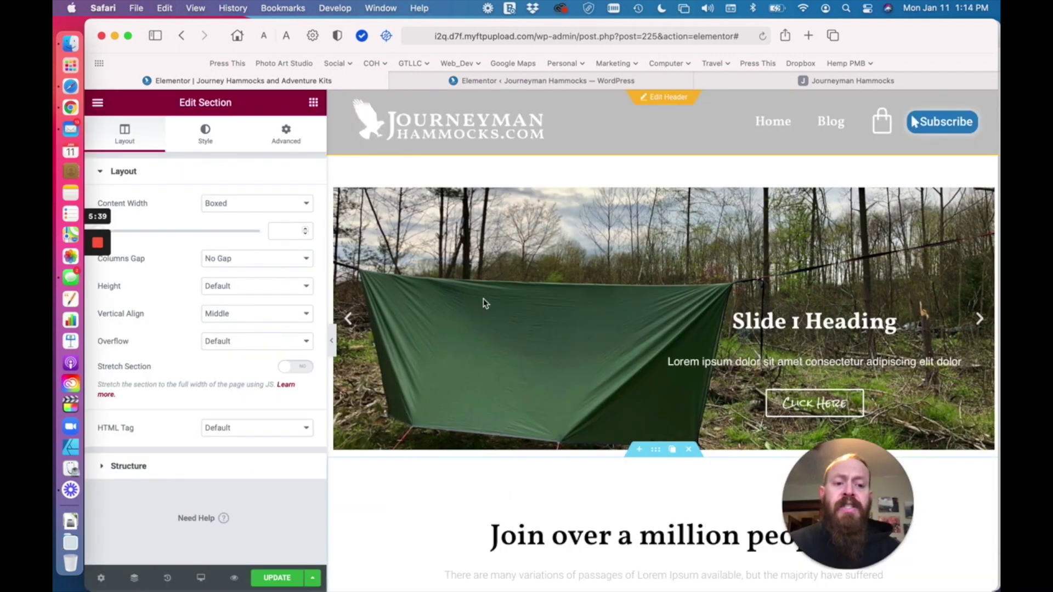
# Step: Inspect the "Join over a million people" heading's typography and reset its style so it follows the theme settings
pyautogui.scroll(-5, 622, 422)
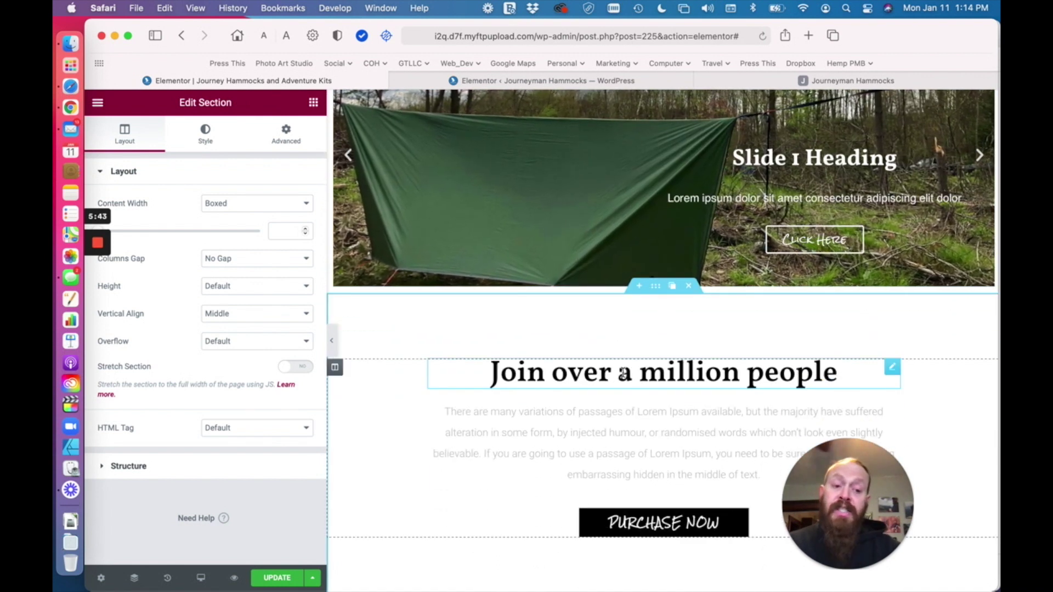
pyautogui.click(573, 379)
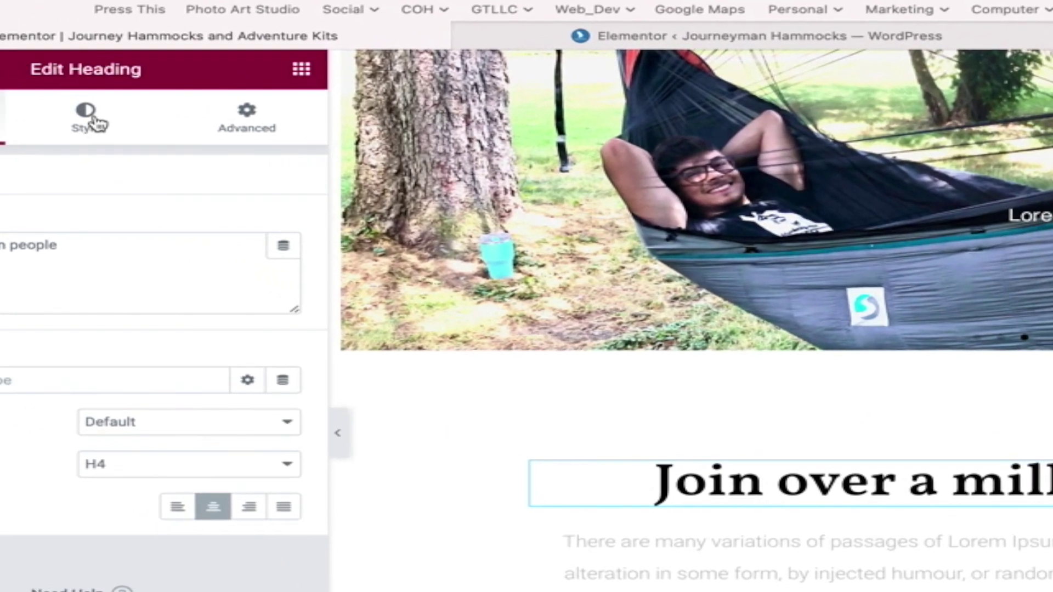
pyautogui.click(88, 120)
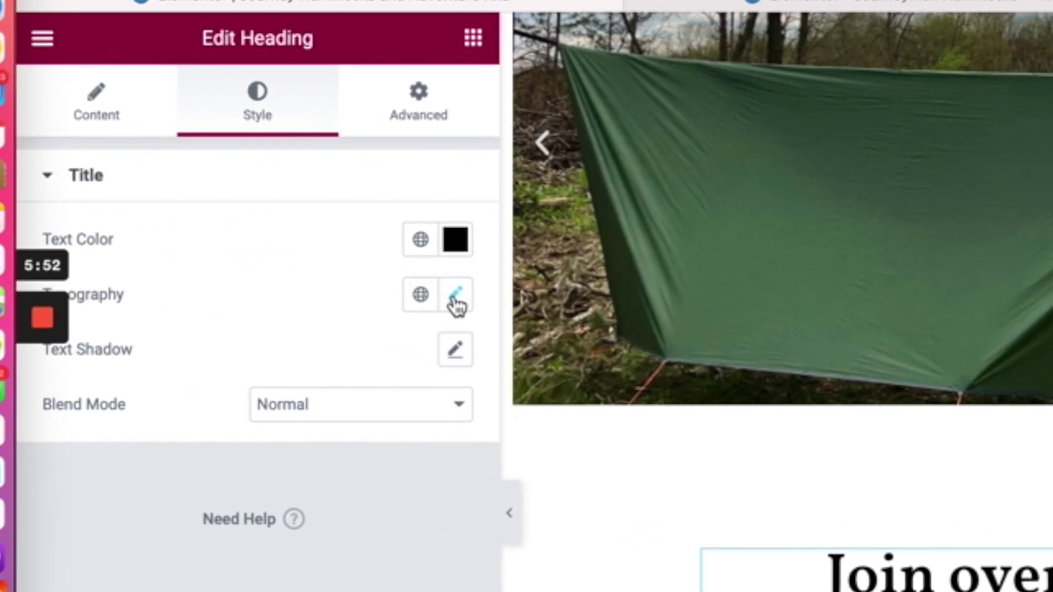
pyautogui.click(456, 300)
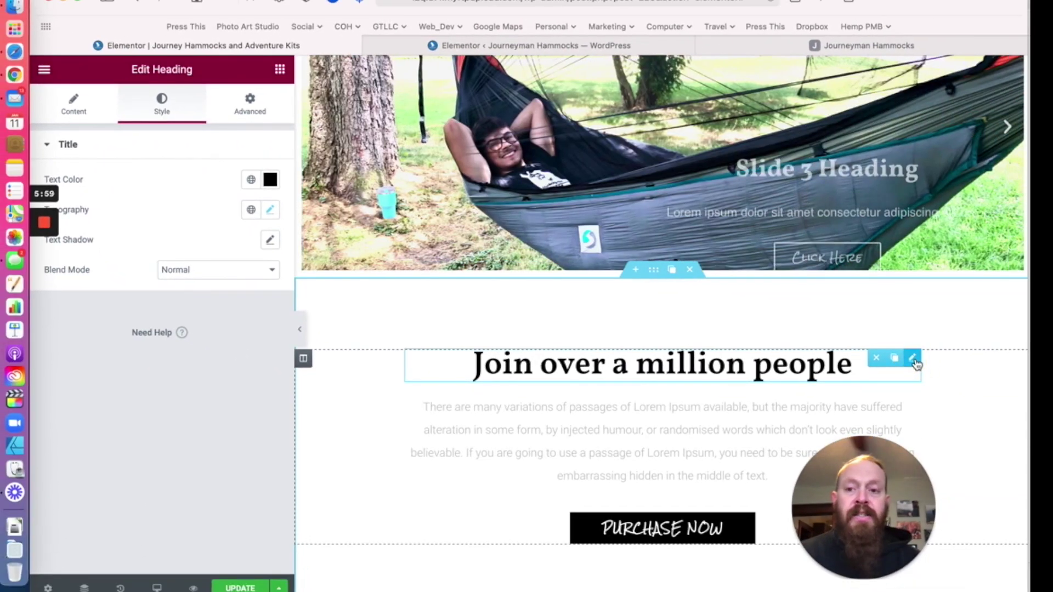
pyautogui.rightClick(913, 360)
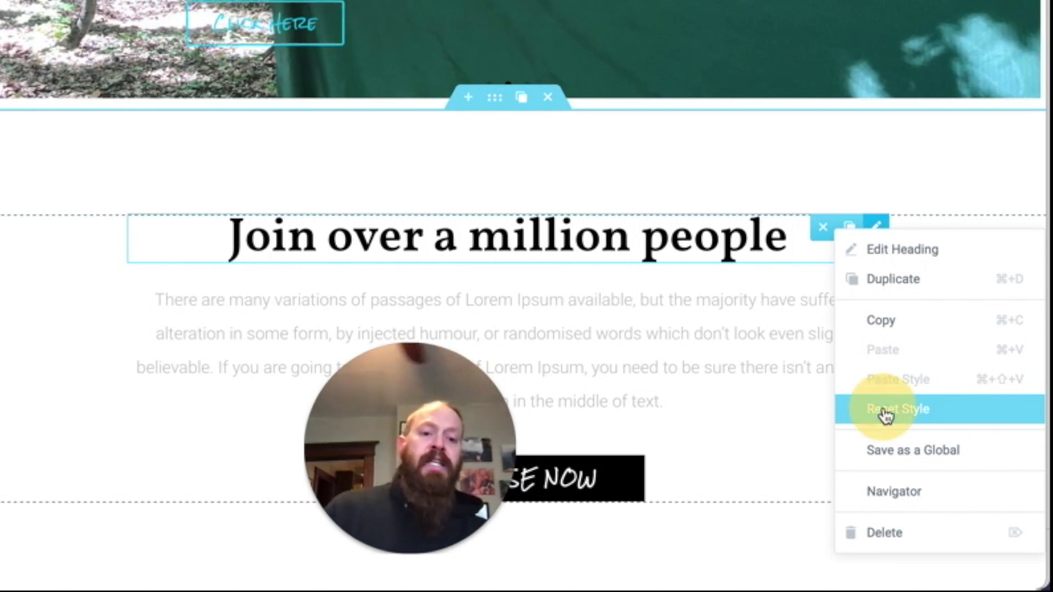
pyautogui.click(886, 412)
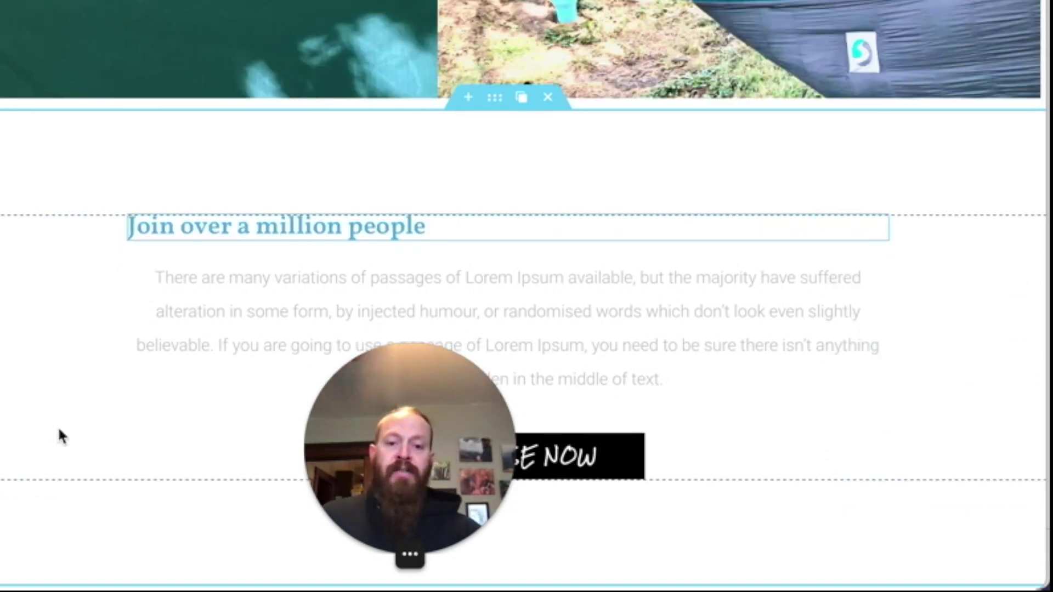
# Step: Reset the style of the paragraph text block below the "Join over a million people" heading
pyautogui.click(251, 310)
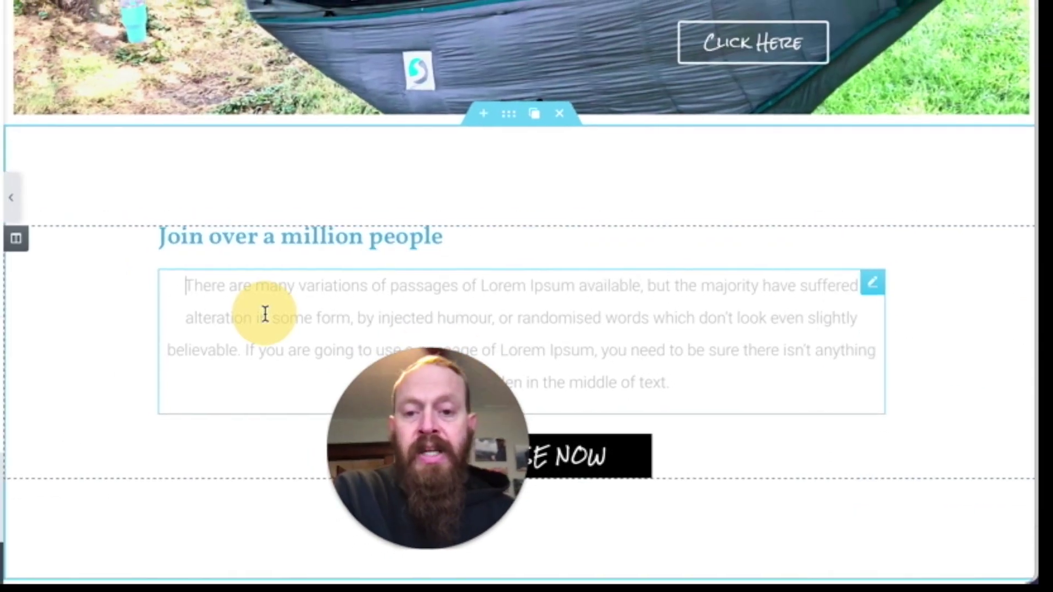
pyautogui.click(872, 284)
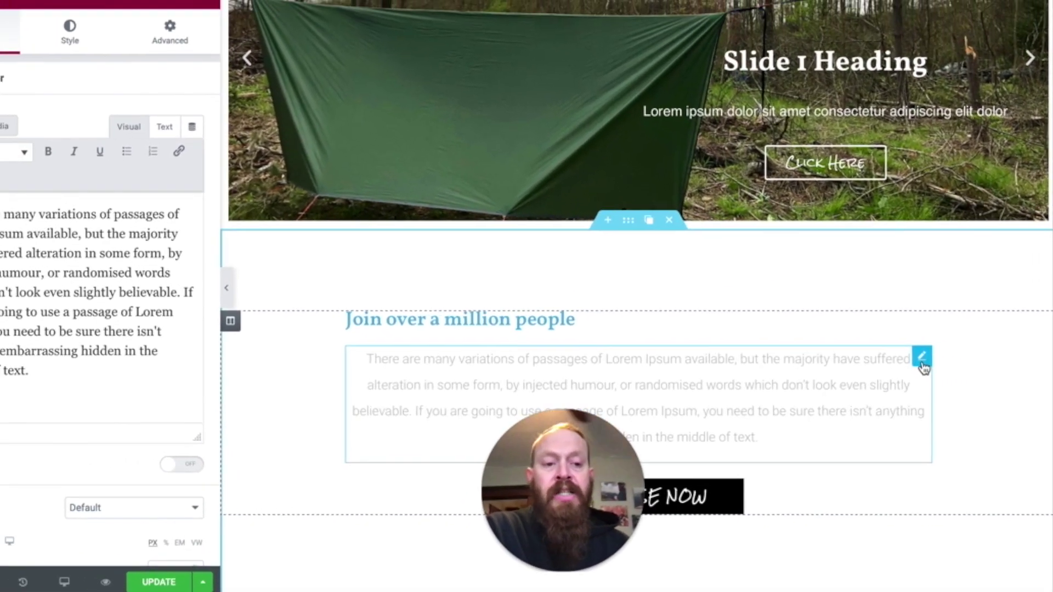
pyautogui.rightClick(917, 358)
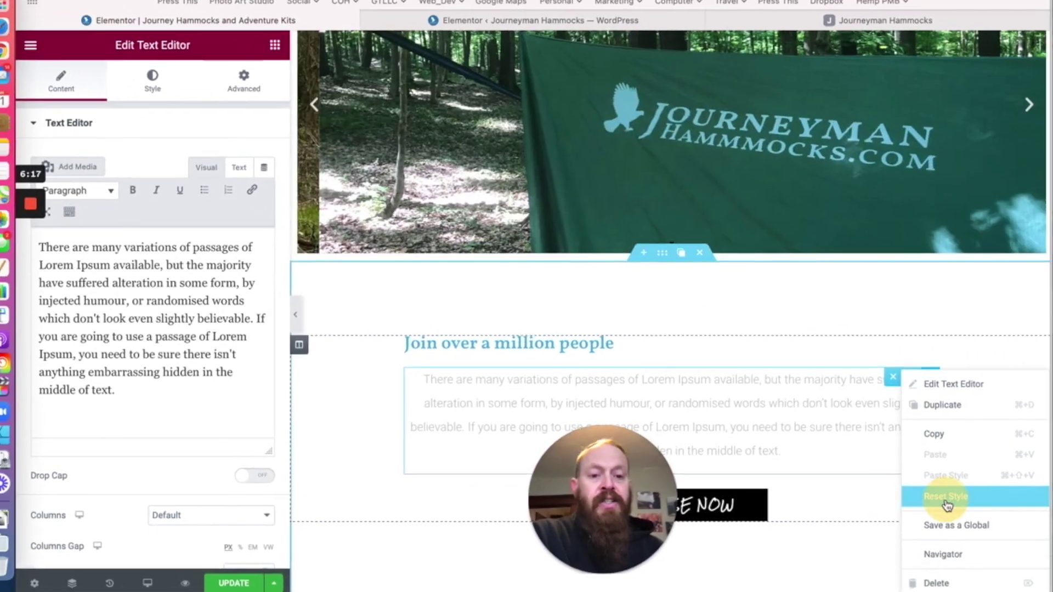
pyautogui.click(948, 505)
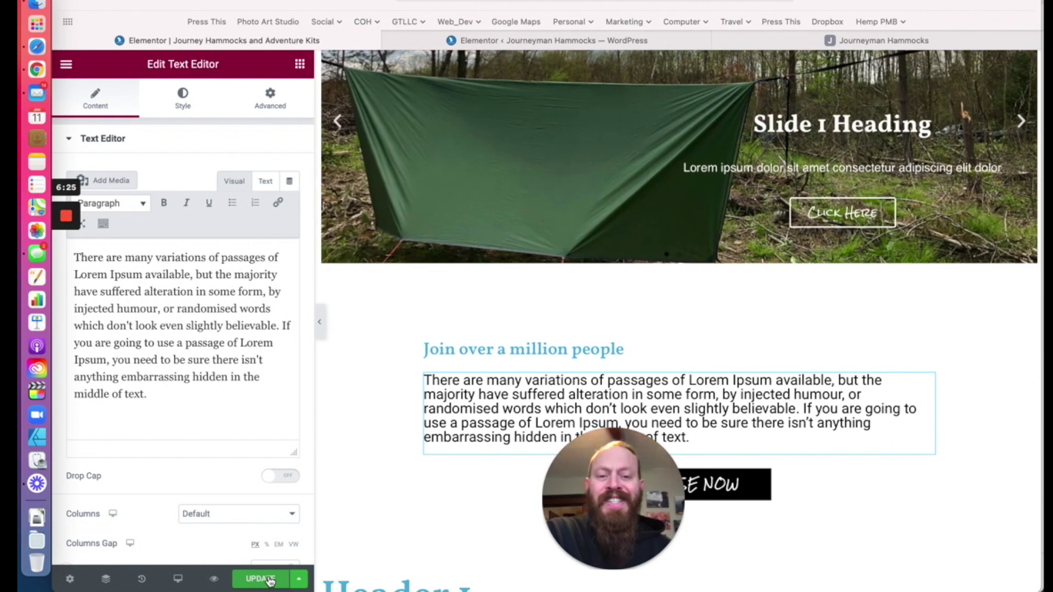
pyautogui.moveTo(71, 237)
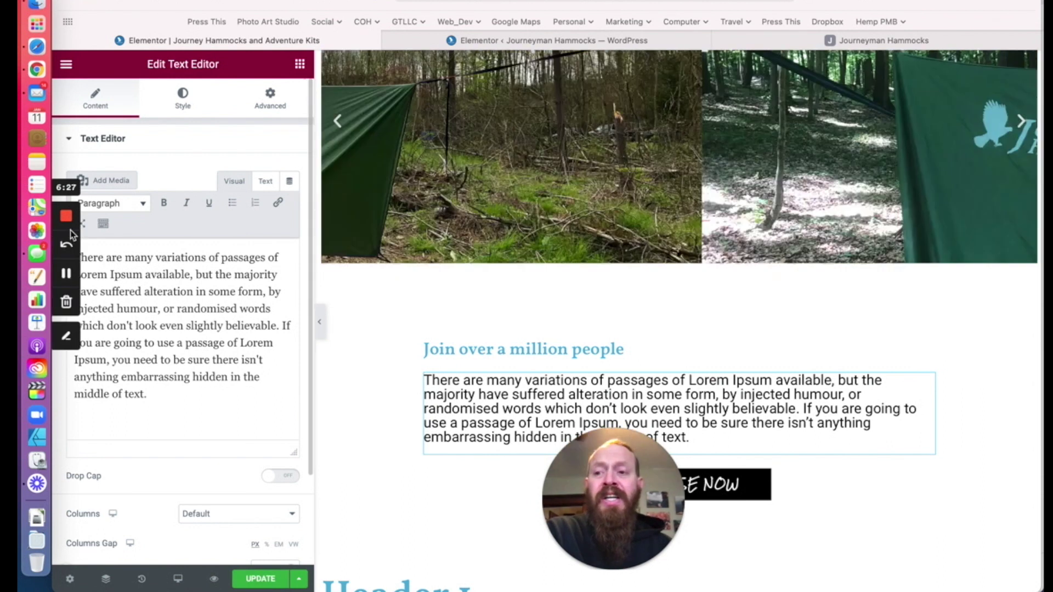